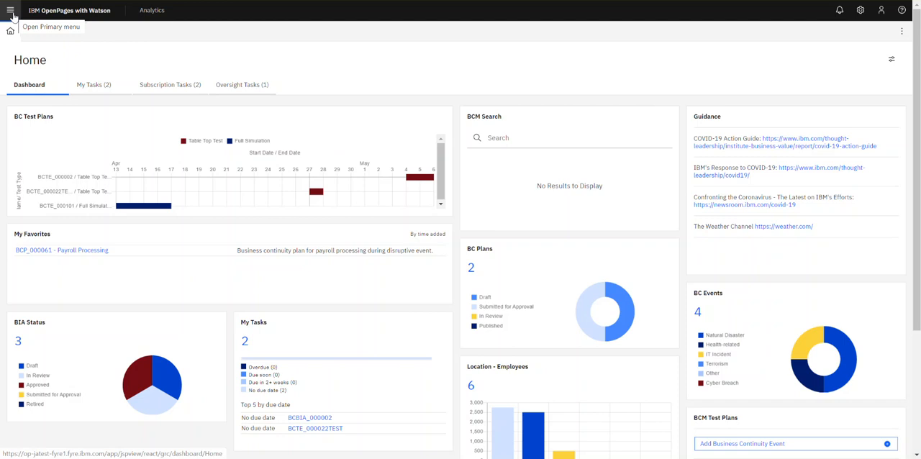
Open the Business Continuity Events list and preview the new-event form without saving it.
{"action": "left_click", "coordinate": [11, 14]}
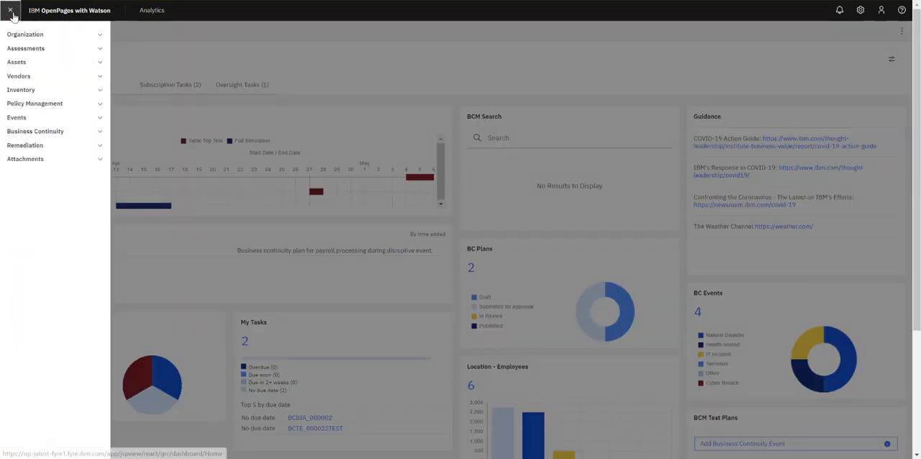
{"action": "left_click", "coordinate": [52, 138]}
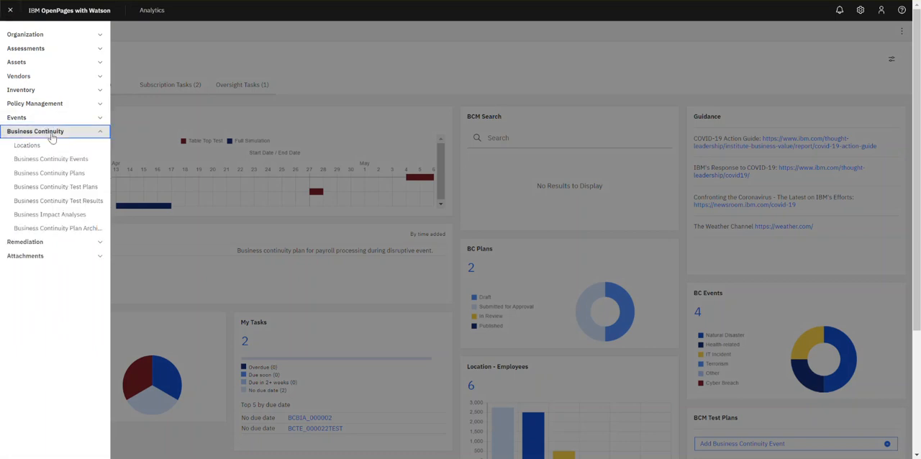
{"action": "left_click", "coordinate": [71, 168]}
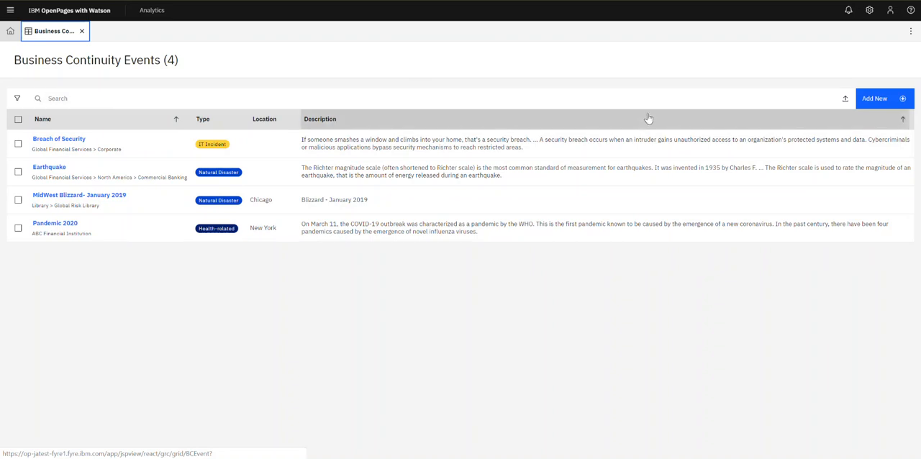
{"action": "left_click", "coordinate": [880, 99]}
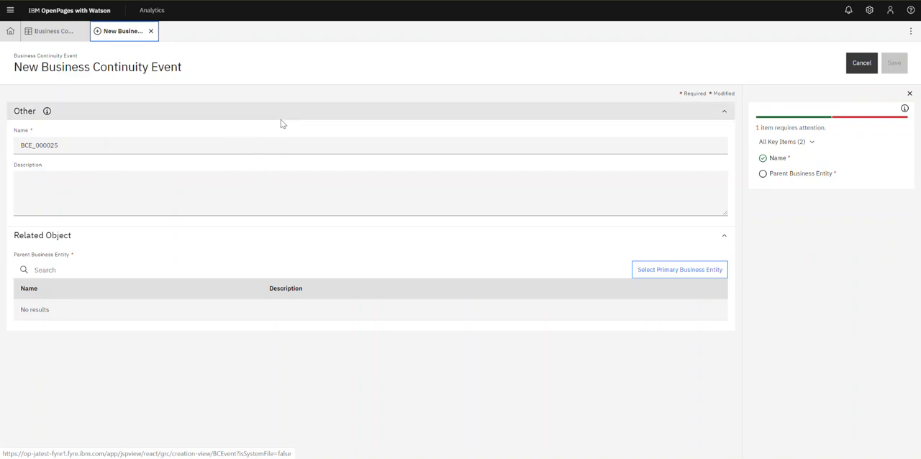
{"action": "left_click", "coordinate": [151, 31]}
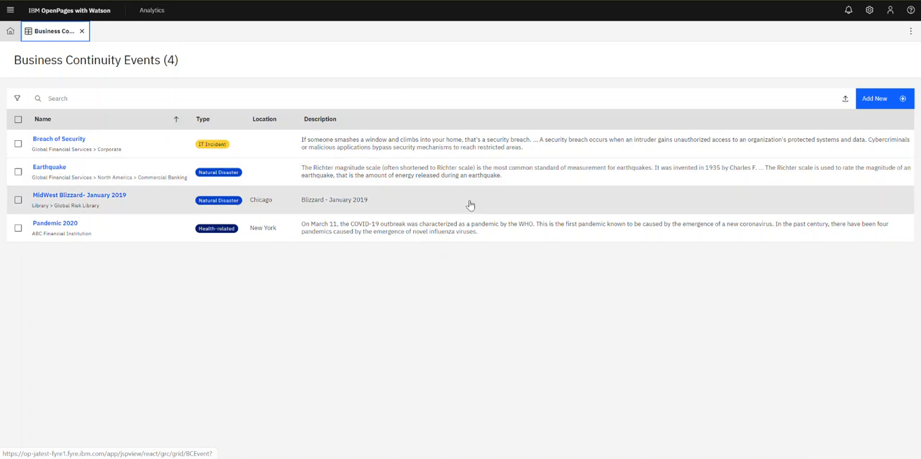
Open the MidWest Blizzard- January 2019 event to review it, then close it and the events list.
{"action": "left_click", "coordinate": [468, 205]}
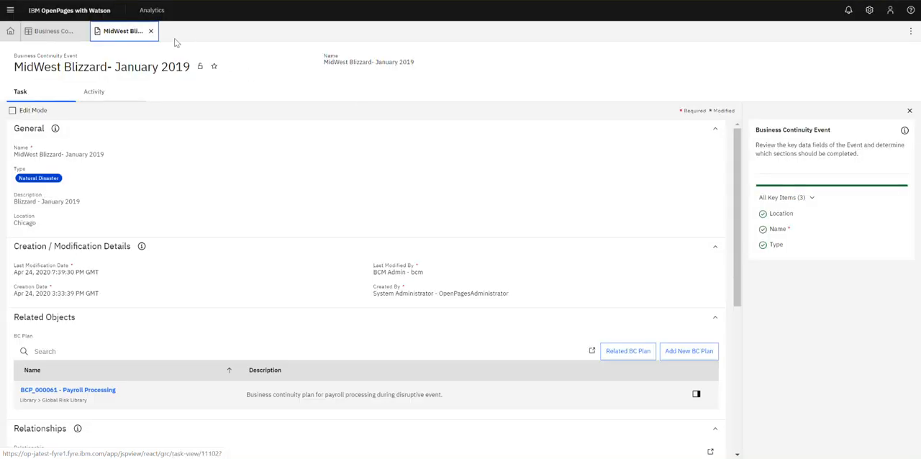
{"action": "left_click", "coordinate": [152, 32]}
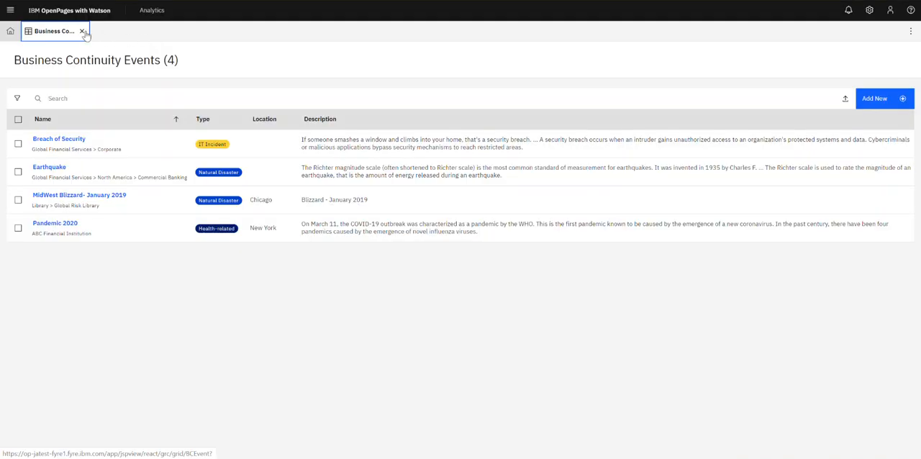
{"action": "left_click", "coordinate": [84, 32]}
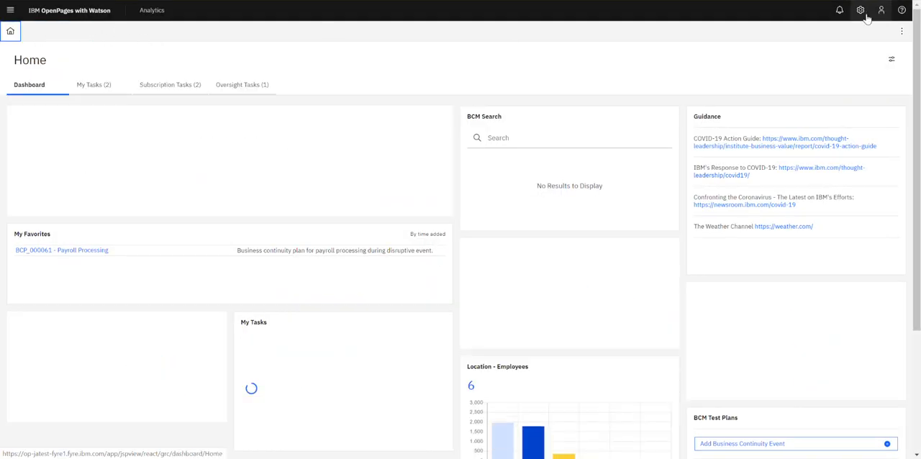
Open the Views configuration and filter the views list by BCevent.
{"action": "left_click", "coordinate": [861, 11]}
{"action": "left_click", "coordinate": [847, 36]}
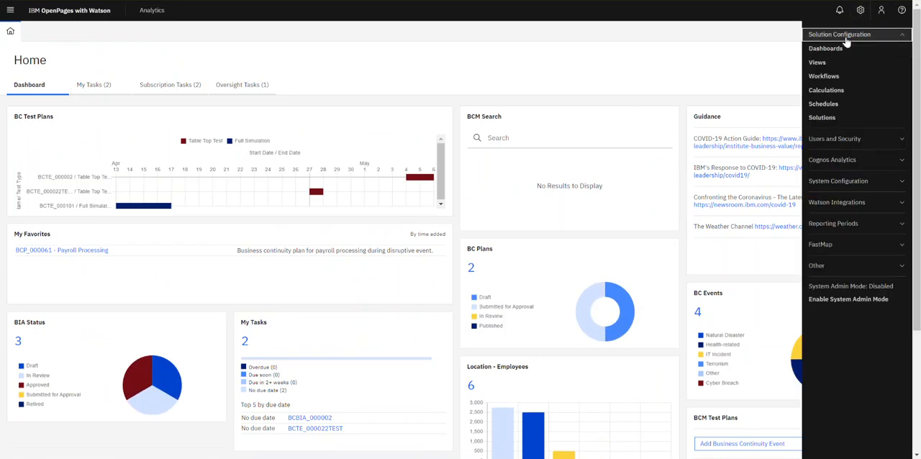
{"action": "left_click", "coordinate": [819, 64]}
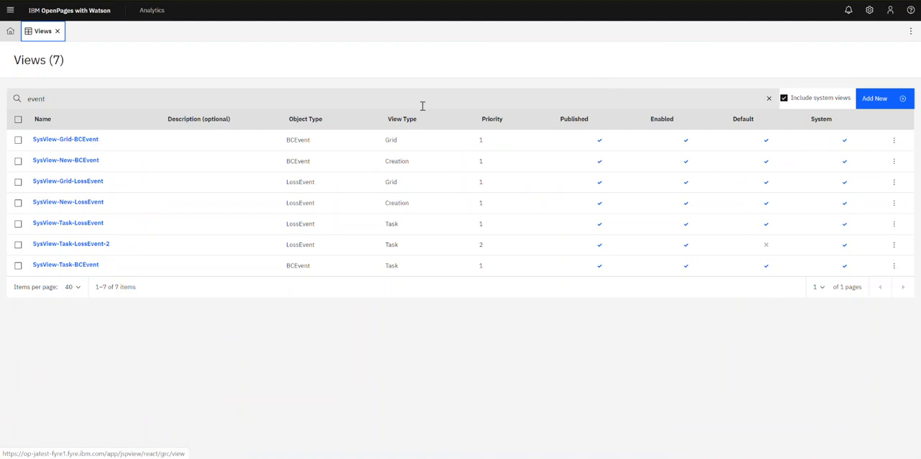
{"action": "left_click", "coordinate": [158, 103]}
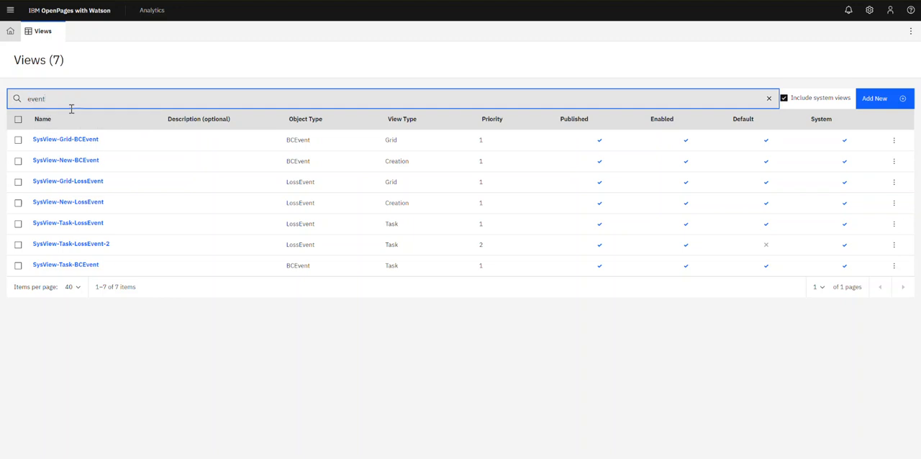
{"action": "type", "text": "BC"}
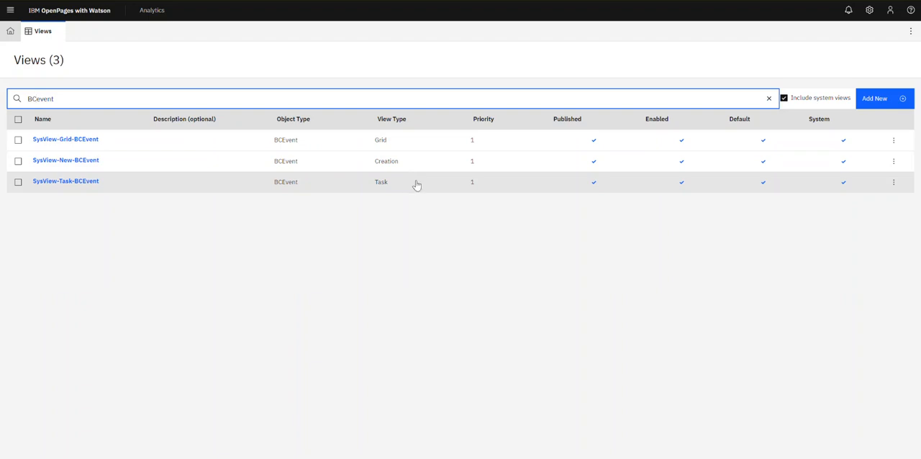
Open the SysView-Task-BCEvent system view and select all of its JSON before closing it.
{"action": "left_click", "coordinate": [130, 188]}
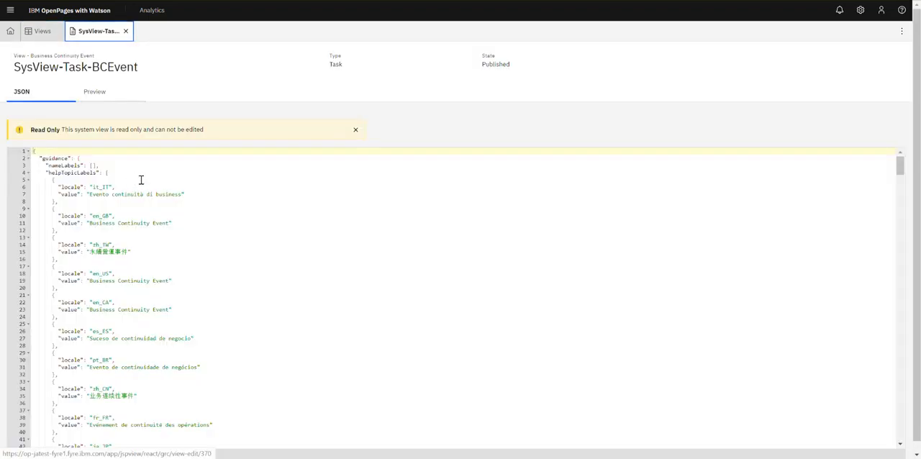
{"action": "left_click", "coordinate": [172, 214]}
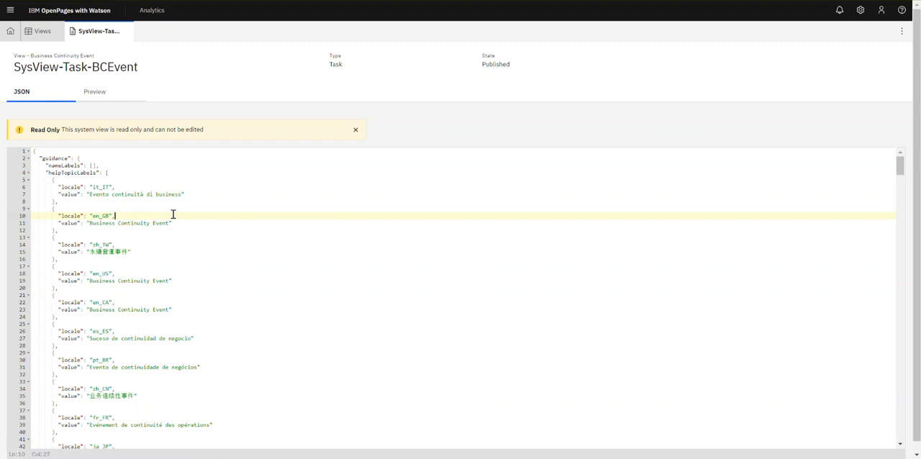
{"action": "key", "text": "ctrl+a"}
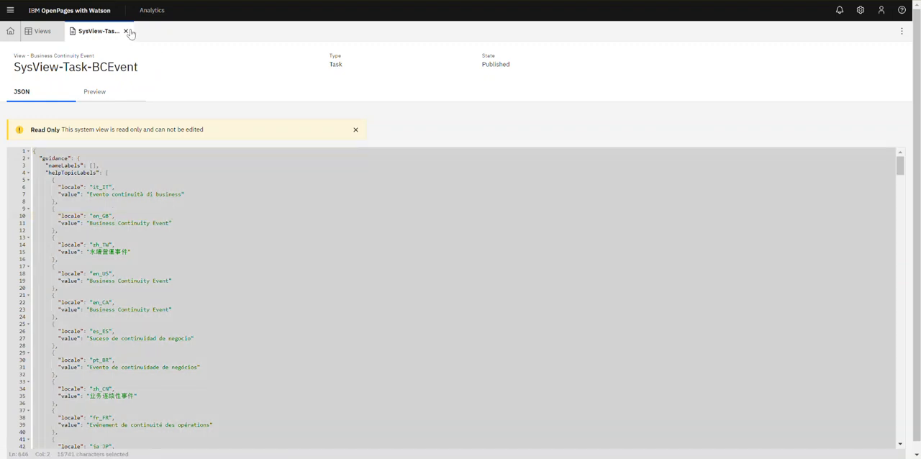
{"action": "left_click", "coordinate": [127, 30]}
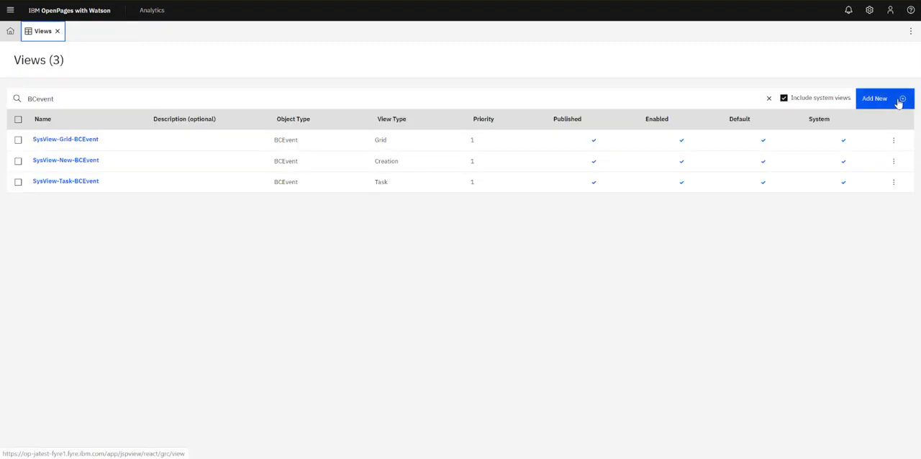
Start a new view for the Business Continuity Event object type.
{"action": "left_click", "coordinate": [871, 99]}
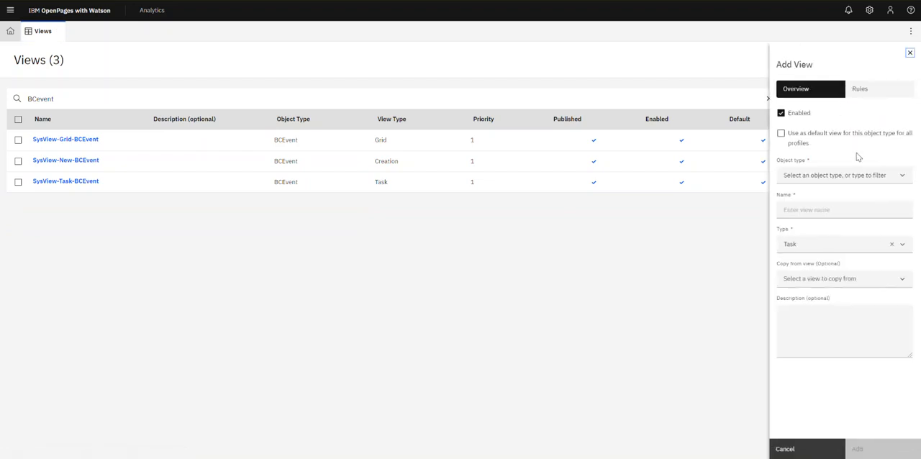
{"action": "left_click", "coordinate": [849, 176]}
{"action": "left_click", "coordinate": [907, 266]}
{"action": "left_click", "coordinate": [908, 267]}
{"action": "left_click", "coordinate": [907, 266]}
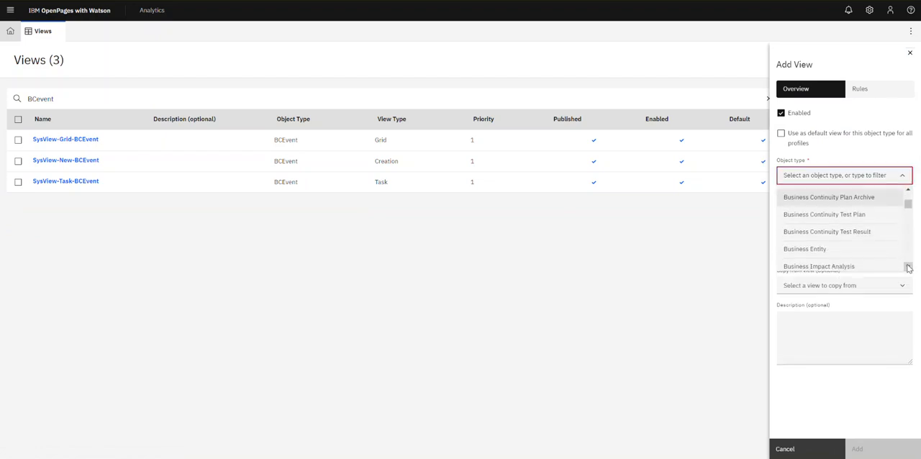
{"action": "left_click", "coordinate": [908, 266]}
{"action": "left_click_drag", "start_coordinate": [910, 207], "coordinate": [908, 197]}
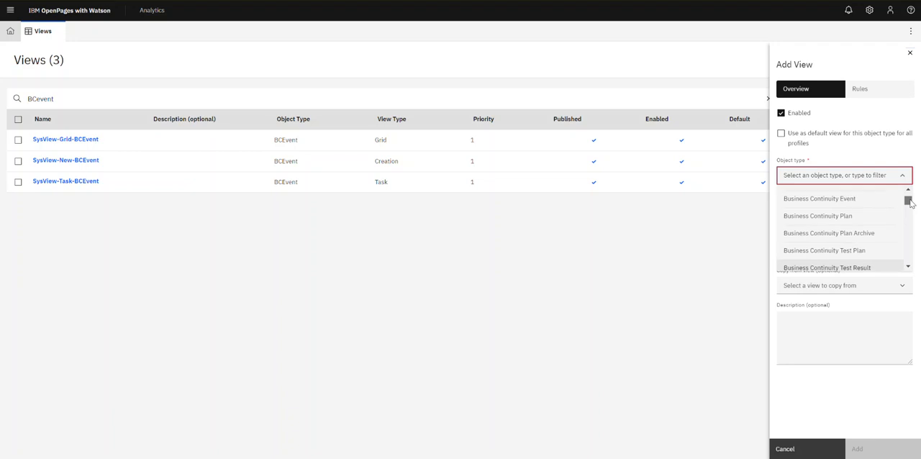
{"action": "left_click", "coordinate": [885, 197]}
Name the view BCEventDemo and set its type to Task.
{"action": "left_click", "coordinate": [861, 211]}
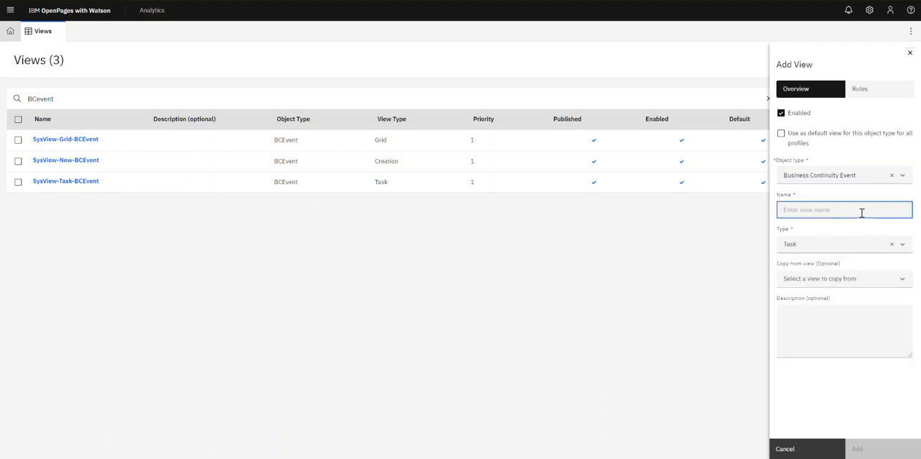
{"action": "type", "text": "BCEventDemo"}
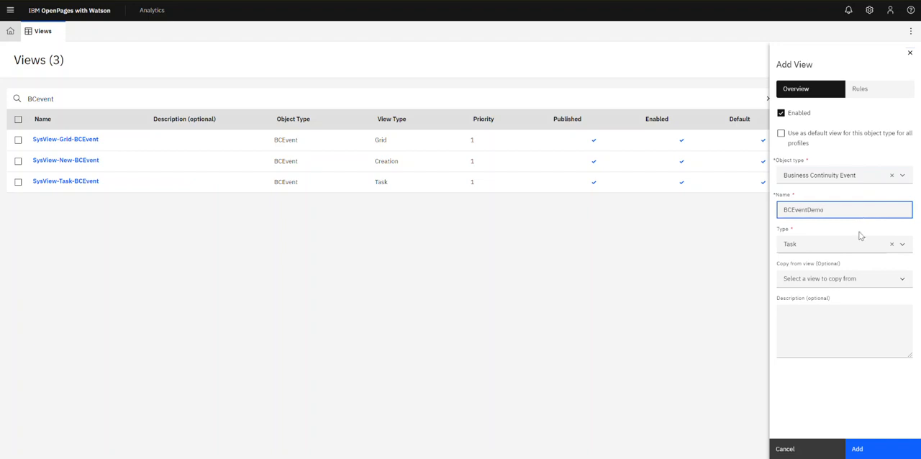
{"action": "left_click", "coordinate": [856, 243]}
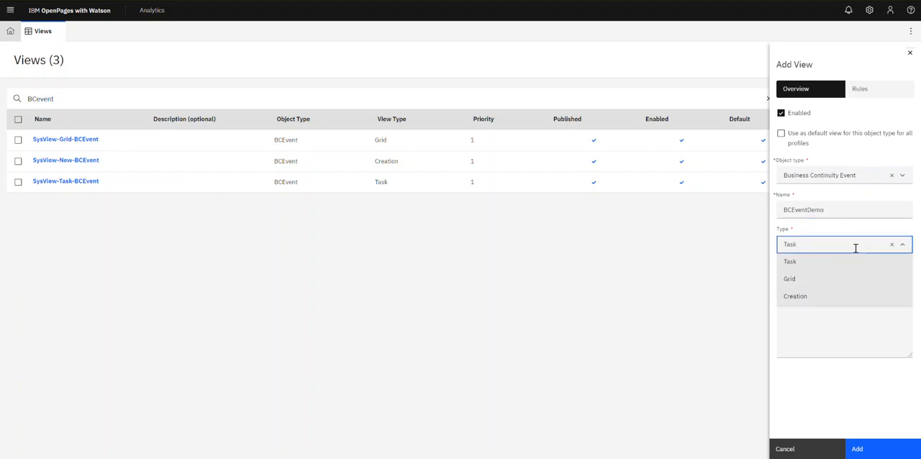
{"action": "left_click", "coordinate": [833, 263]}
Give the view the description For Demo and add it.
{"action": "left_click", "coordinate": [834, 308]}
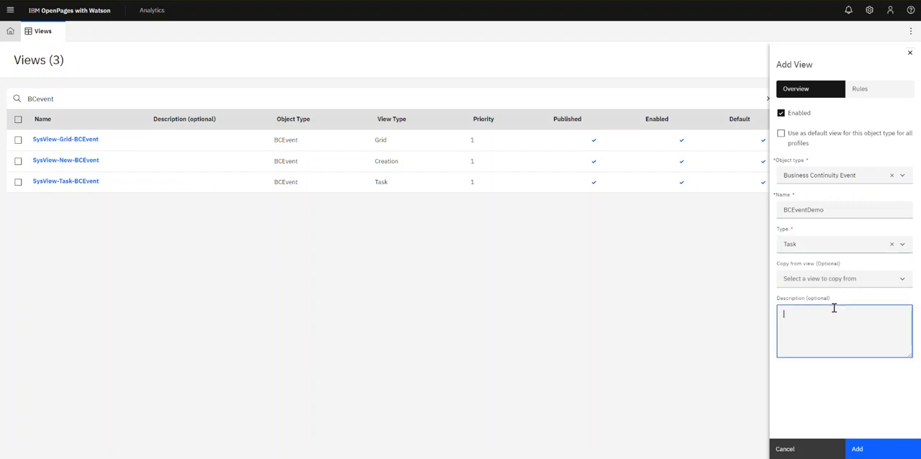
{"action": "type", "text": "For Demo"}
{"action": "left_click", "coordinate": [863, 449]}
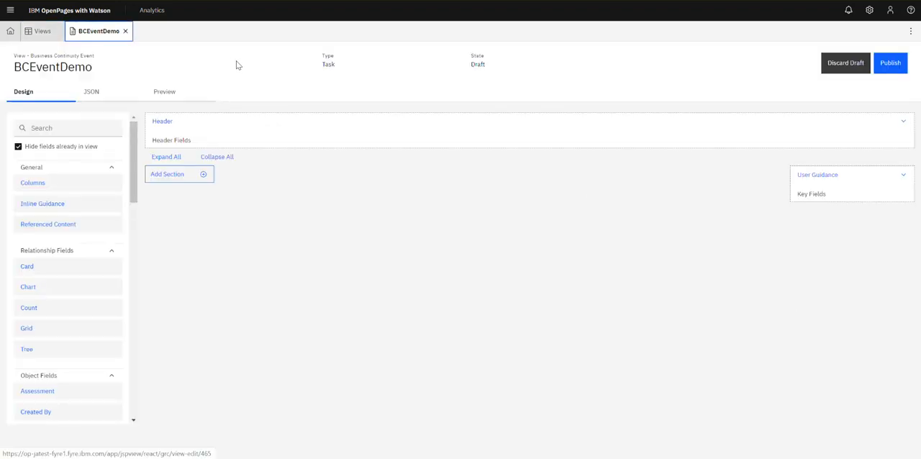
Return to the views list and open the BCEventDemo view's settings on the Rules tab.
{"action": "left_click", "coordinate": [41, 29]}
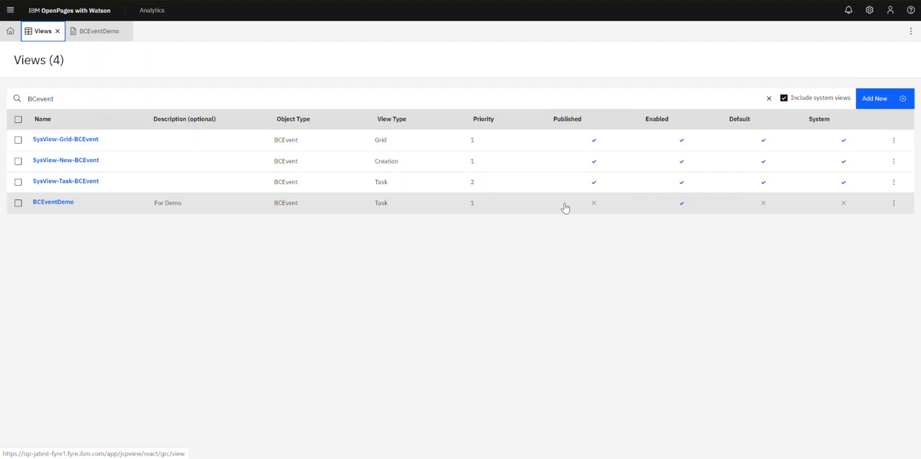
{"action": "left_click", "coordinate": [893, 204]}
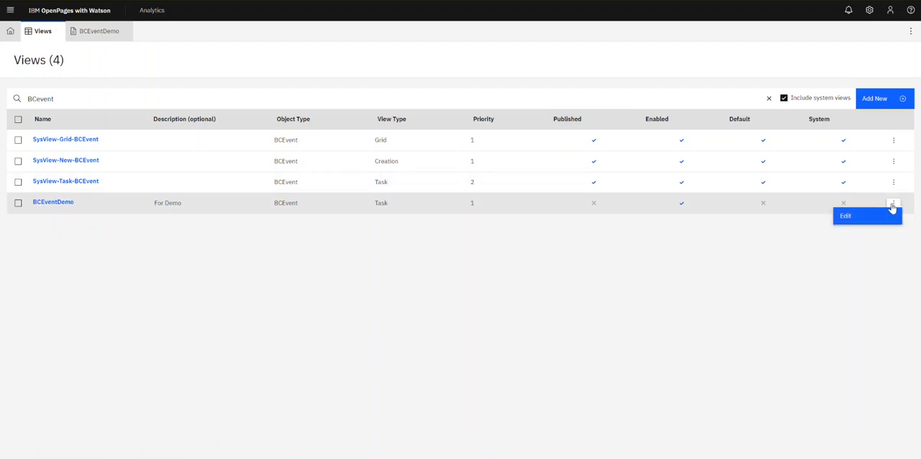
{"action": "left_click", "coordinate": [870, 217]}
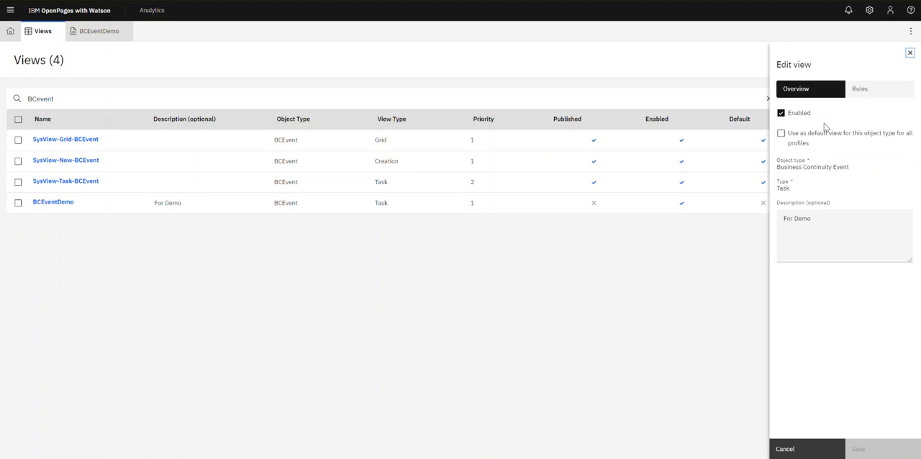
{"action": "left_click", "coordinate": [874, 98]}
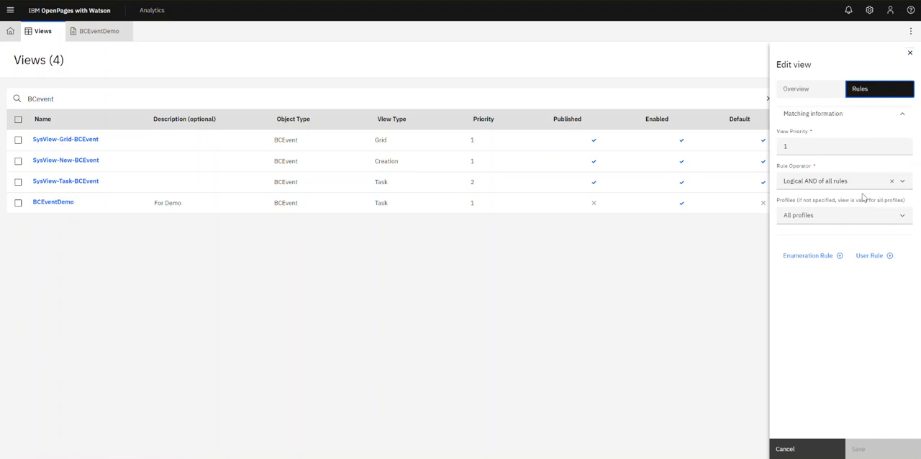
Look through the profiles available for the BCEventDemo view's matching rules.
{"action": "left_click", "coordinate": [900, 217]}
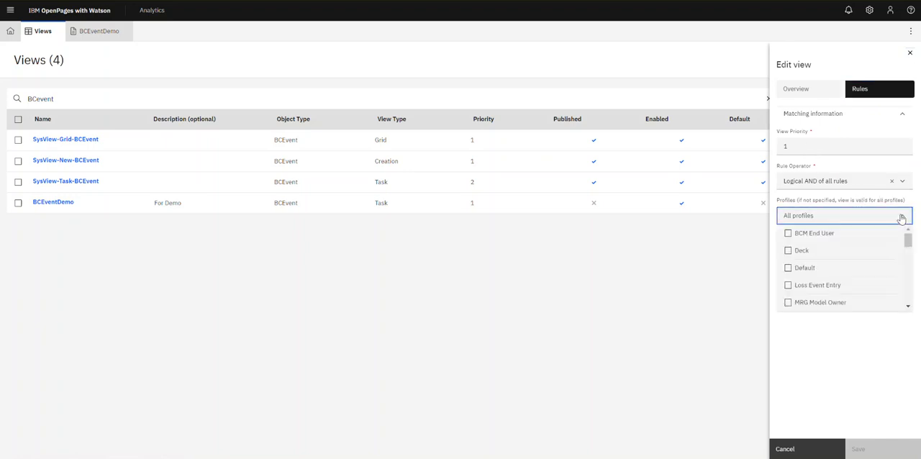
{"action": "left_click_drag", "start_coordinate": [907, 239], "coordinate": [905, 257]}
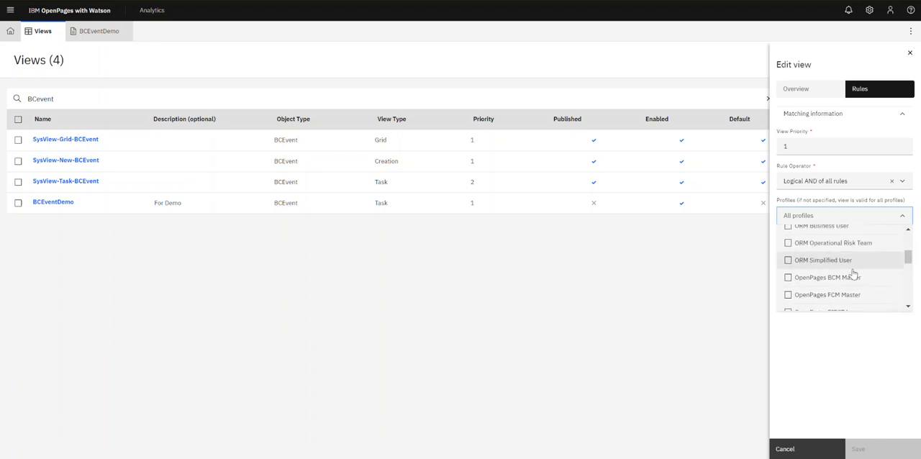
{"action": "left_click", "coordinate": [825, 277]}
{"action": "left_click", "coordinate": [824, 276]}
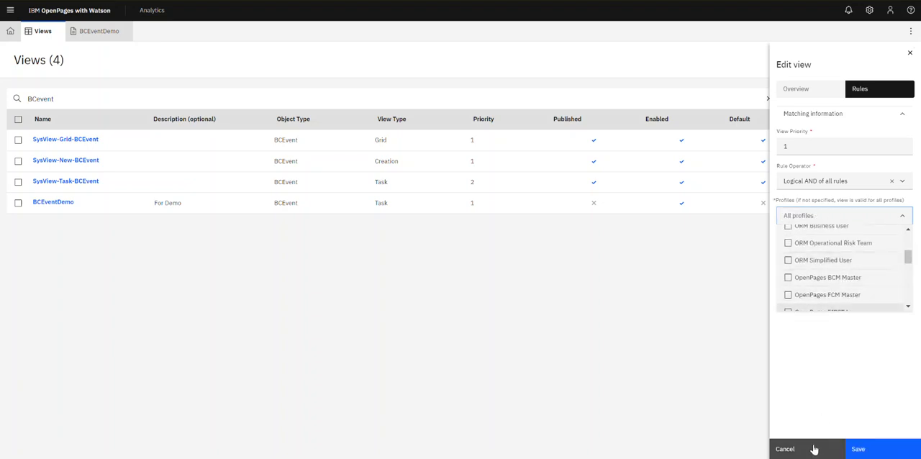
{"action": "left_click", "coordinate": [831, 390]}
Add a user rule, browse its rule fields, and delete it.
{"action": "left_click", "coordinate": [873, 256]}
{"action": "left_click", "coordinate": [874, 291]}
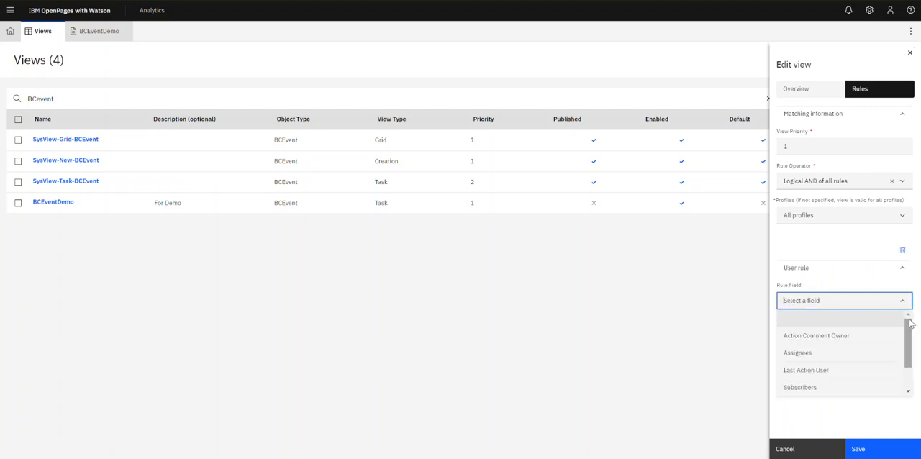
{"action": "mouse_move", "coordinate": [907, 323]}
{"action": "left_mouse_down"}
{"action": "mouse_move", "coordinate": [909, 348]}
{"action": "mouse_move", "coordinate": [905, 331]}
{"action": "left_mouse_up"}
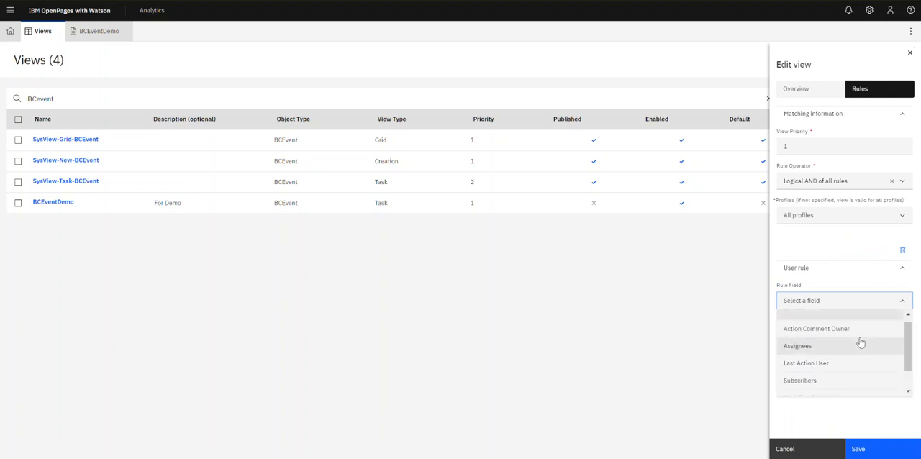
{"action": "left_click", "coordinate": [920, 338]}
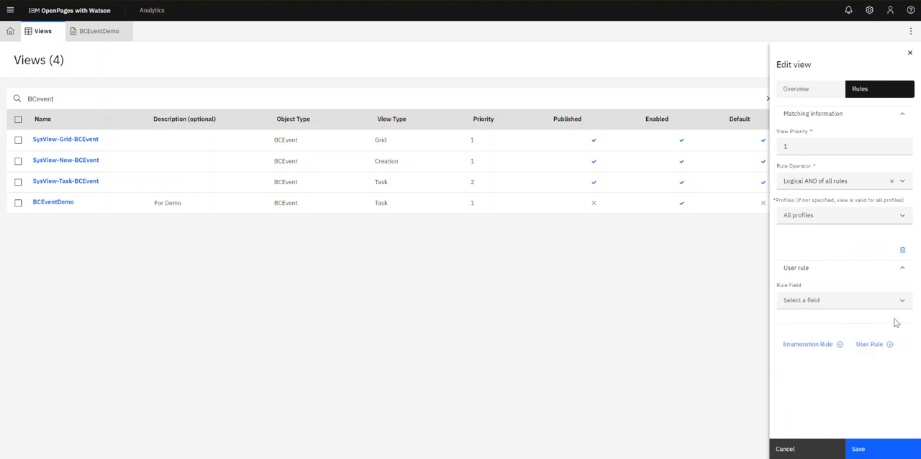
{"action": "left_click", "coordinate": [902, 256]}
Add an enumeration rule to the view's matching rules using the Status rule field.
{"action": "left_click", "coordinate": [833, 263]}
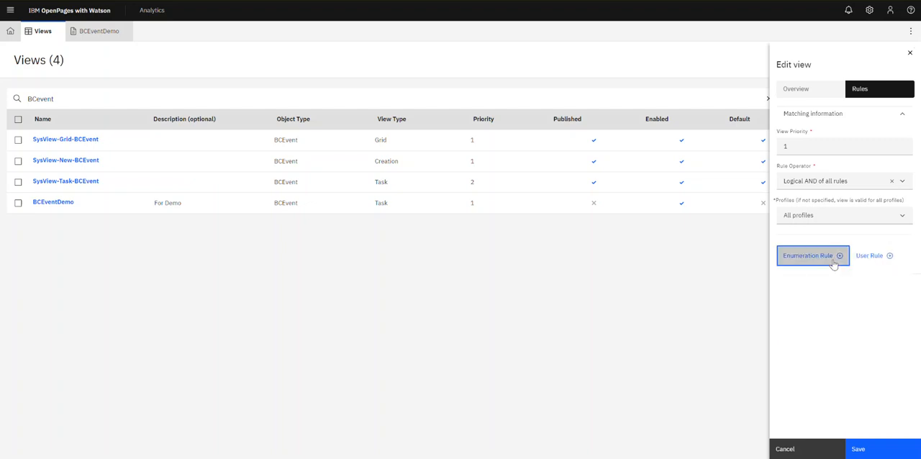
{"action": "left_click", "coordinate": [856, 307]}
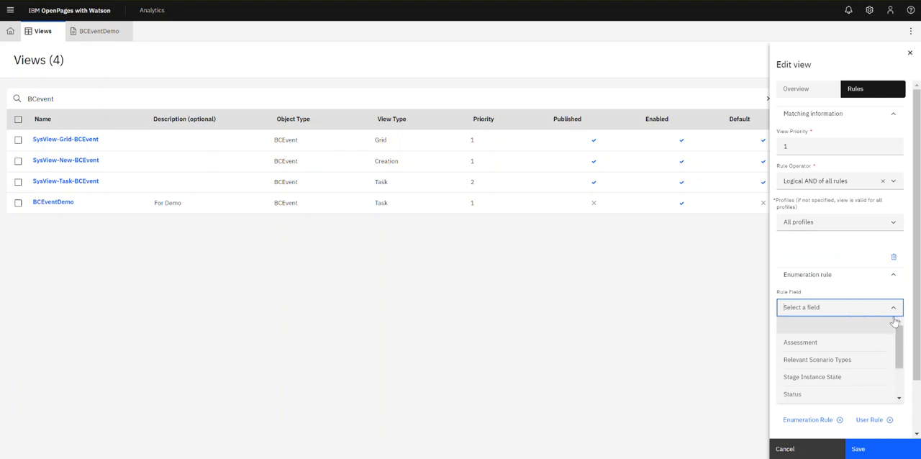
{"action": "left_click_drag", "start_coordinate": [899, 338], "coordinate": [898, 343]}
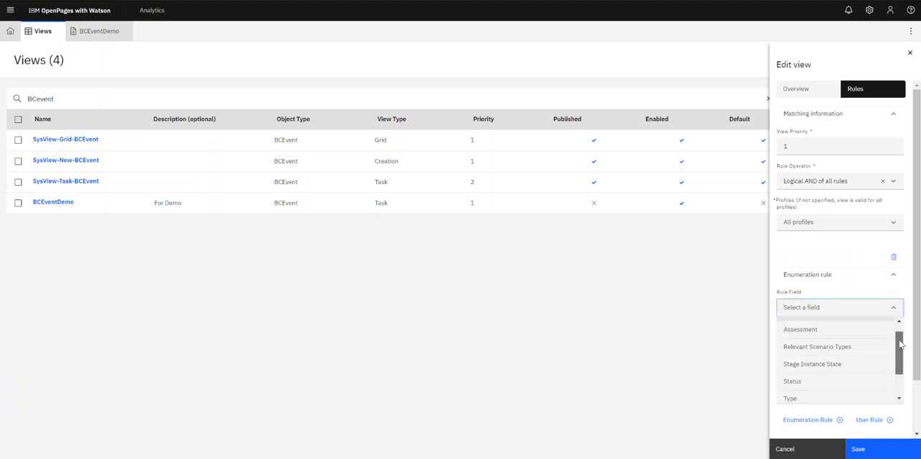
{"action": "left_click", "coordinate": [853, 379]}
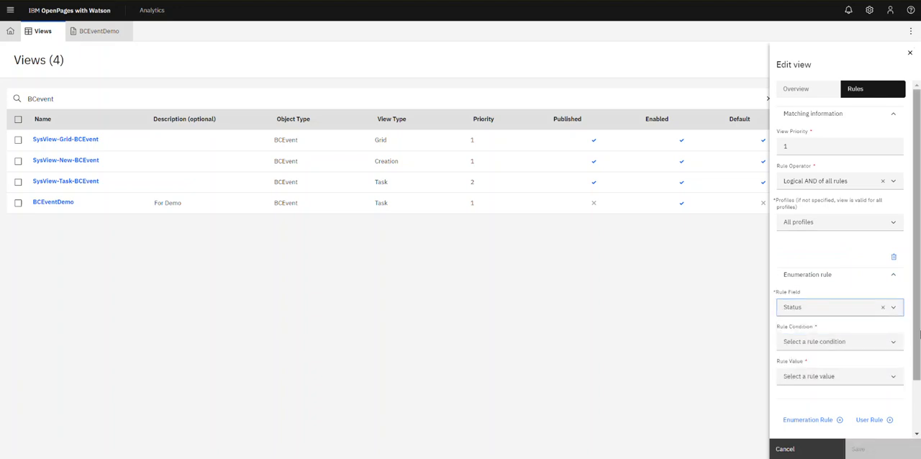
{"action": "scroll", "coordinate": [918, 334], "scroll_direction": "down", "scroll_amount": 1}
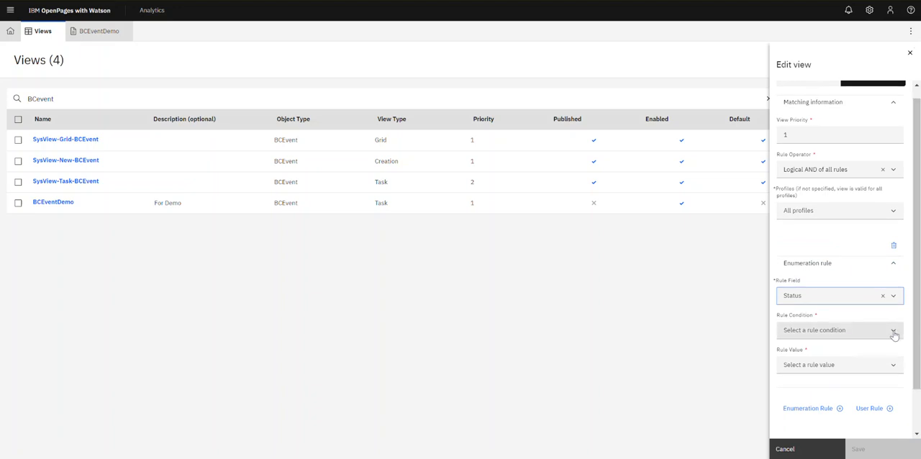
{"action": "left_click", "coordinate": [893, 332]}
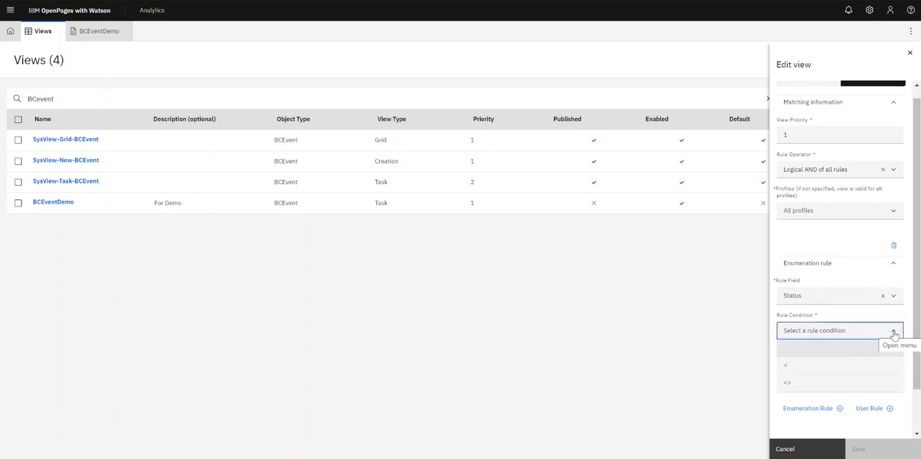
{"action": "left_click", "coordinate": [855, 302]}
{"action": "mouse_move", "coordinate": [898, 325]}
{"action": "left_mouse_down"}
{"action": "mouse_move", "coordinate": [898, 367]}
{"action": "mouse_move", "coordinate": [895, 335]}
{"action": "left_mouse_up"}
{"action": "scroll", "coordinate": [892, 342], "scroll_direction": "down", "scroll_amount": 1}
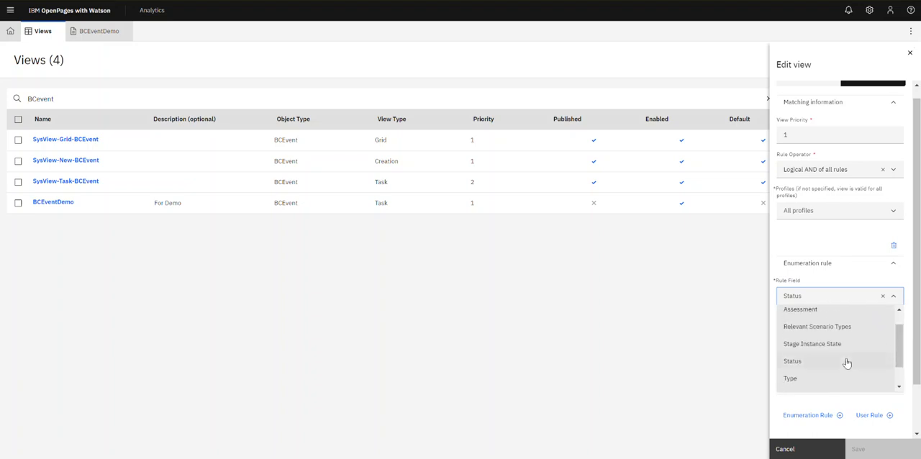
{"action": "left_click", "coordinate": [847, 362]}
Set the enumeration rule's condition to = and value Anticipated, then delete the rule.
{"action": "left_click", "coordinate": [856, 331]}
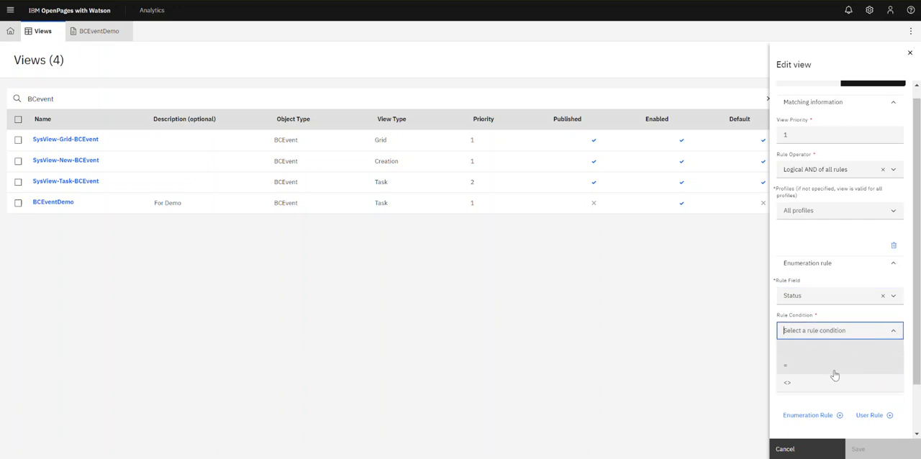
{"action": "left_click", "coordinate": [834, 368]}
{"action": "left_click", "coordinate": [843, 365]}
{"action": "left_click", "coordinate": [827, 385]}
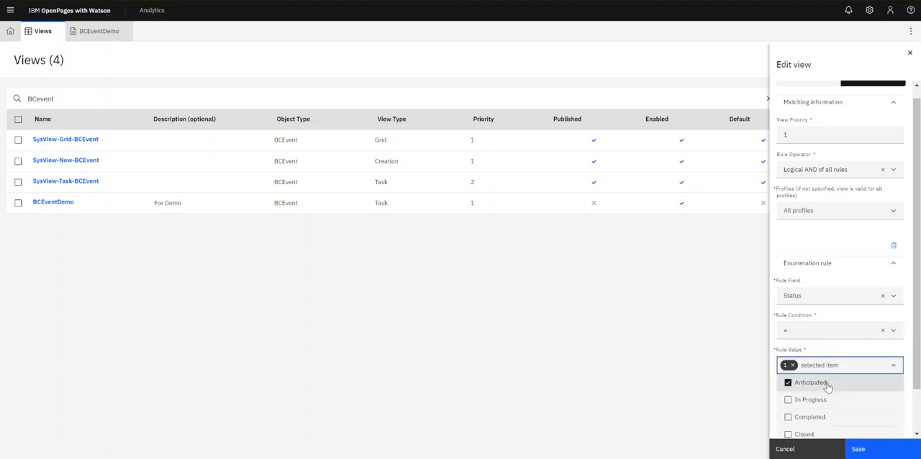
{"action": "left_click", "coordinate": [744, 373]}
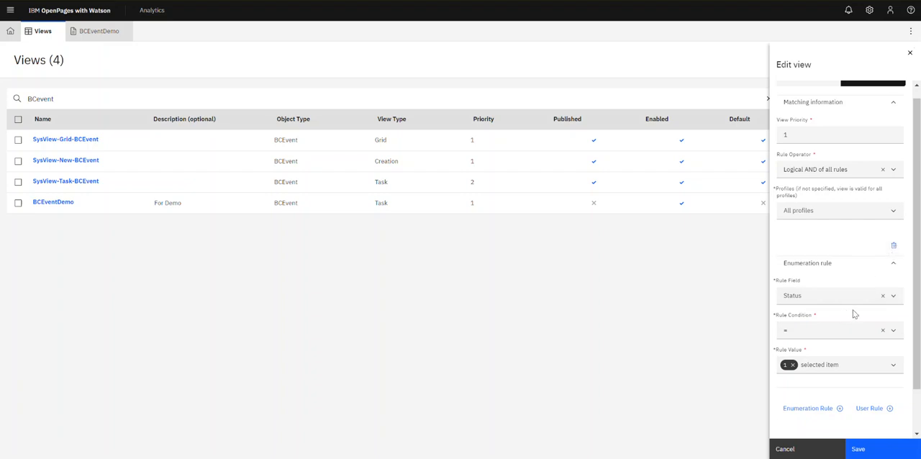
{"action": "left_click", "coordinate": [893, 246]}
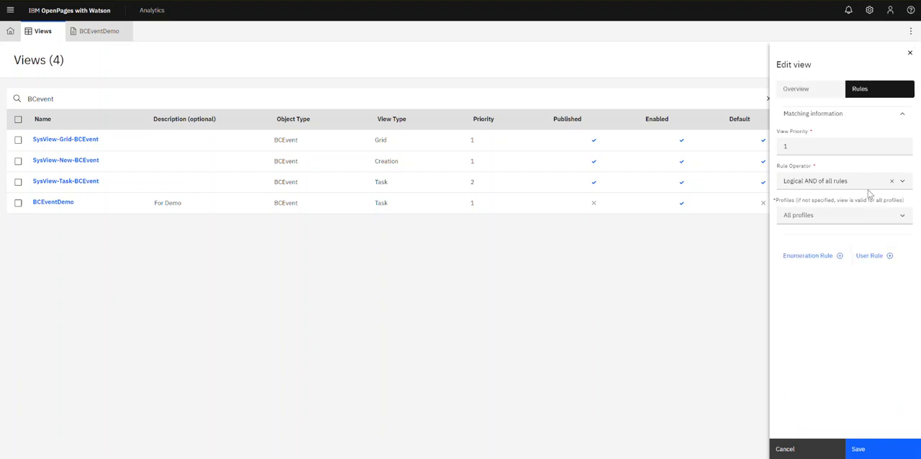
Make BCEventDemo the default view in its overview settings and save the changes.
{"action": "left_click", "coordinate": [811, 96]}
{"action": "left_click", "coordinate": [791, 142]}
{"action": "left_click", "coordinate": [859, 439]}
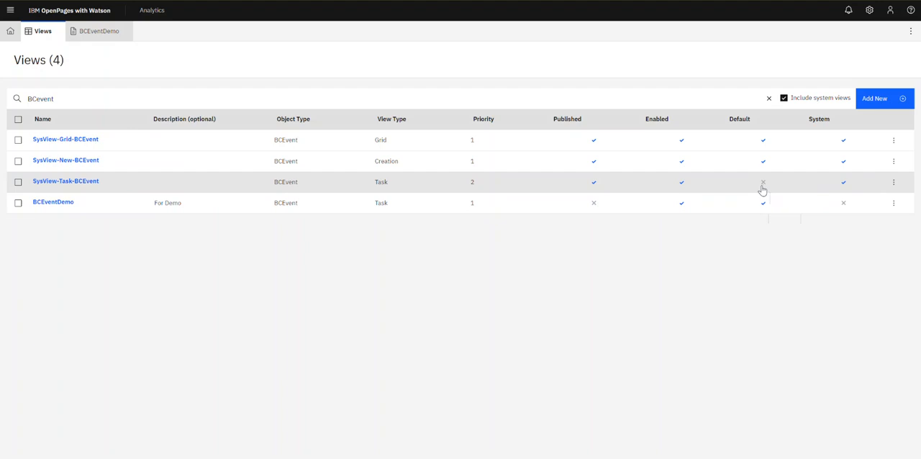
Open the BCEventDemo view and replace its entire JSON definition with the copied JSON.
{"action": "left_click", "coordinate": [69, 204]}
{"action": "left_click", "coordinate": [113, 97]}
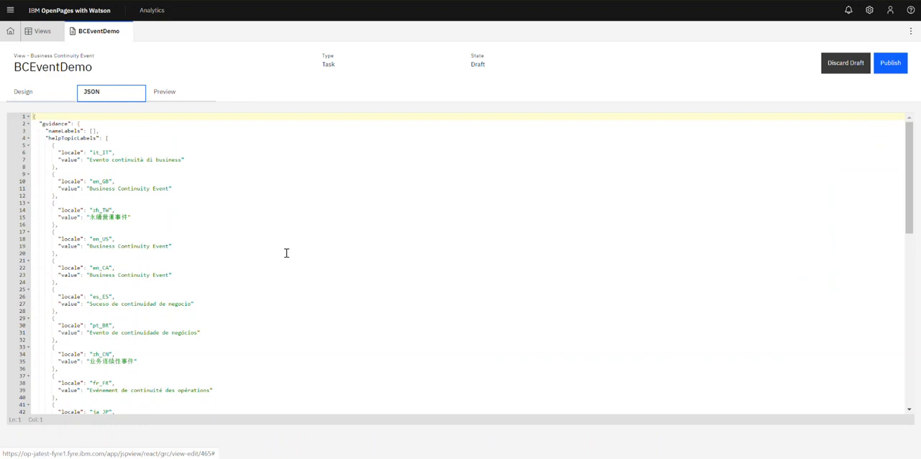
{"action": "left_click", "coordinate": [59, 99]}
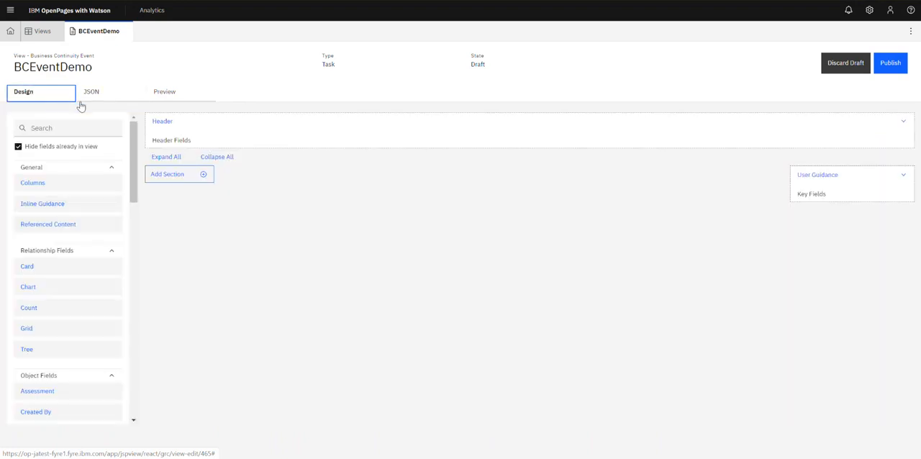
{"action": "left_click", "coordinate": [82, 99]}
{"action": "left_click", "coordinate": [220, 256]}
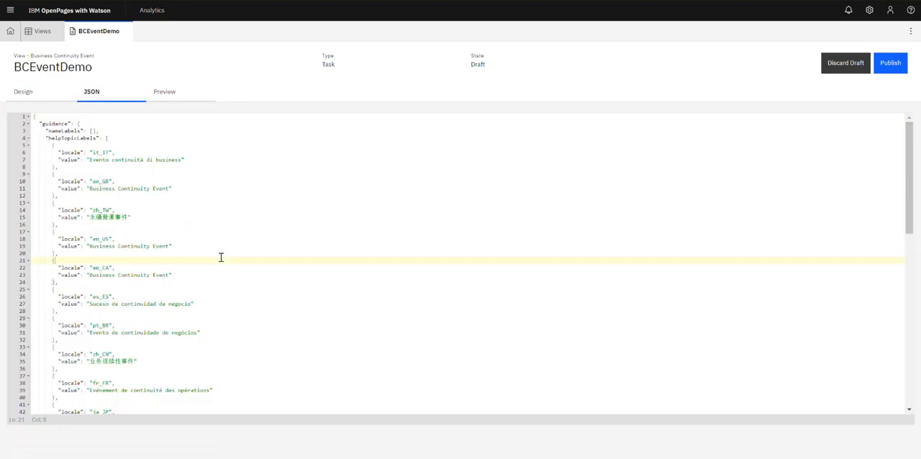
{"action": "key", "text": "ctrl+a"}
{"action": "key", "text": "Delete"}
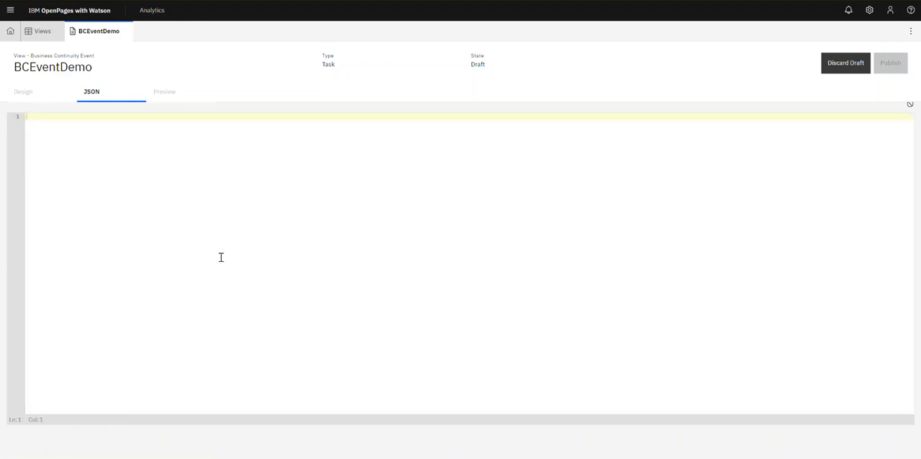
{"action": "key", "text": "ctrl+v"}
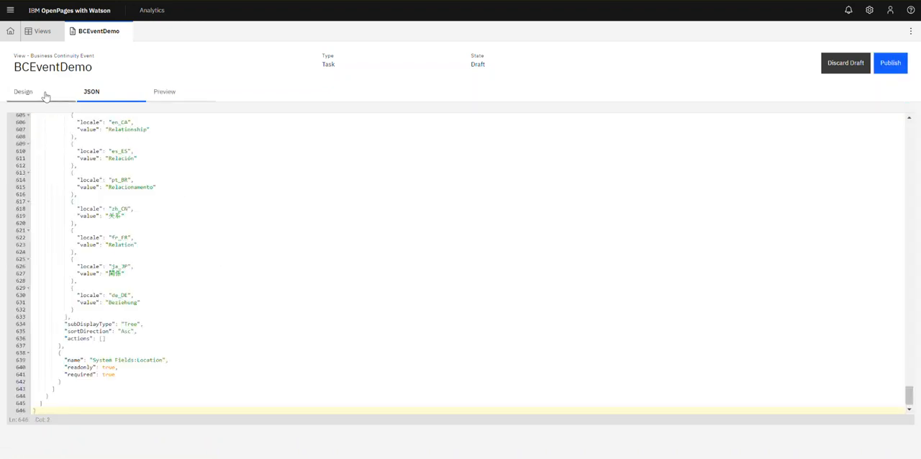
Rename the General section to Demo123 and move its Type field below Location.
{"action": "left_click", "coordinate": [41, 93]}
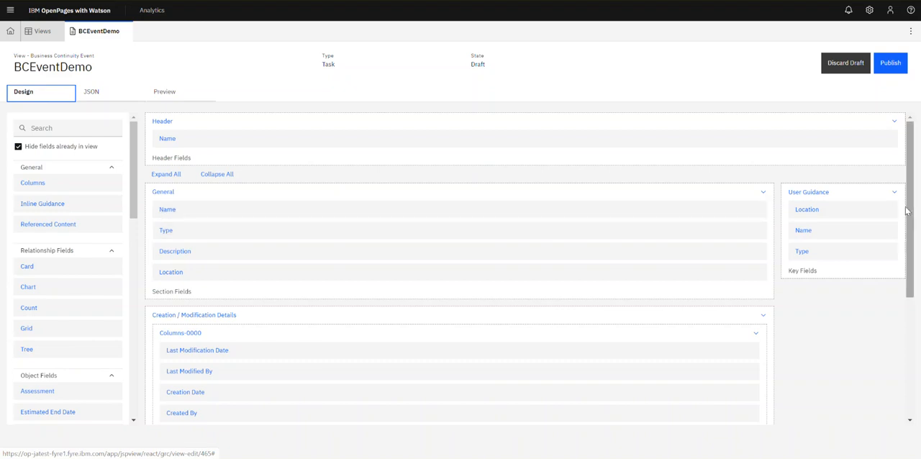
{"action": "scroll", "coordinate": [909, 224], "scroll_direction": "down", "scroll_amount": 1}
{"action": "left_click_drag", "start_coordinate": [909, 224], "coordinate": [909, 238]}
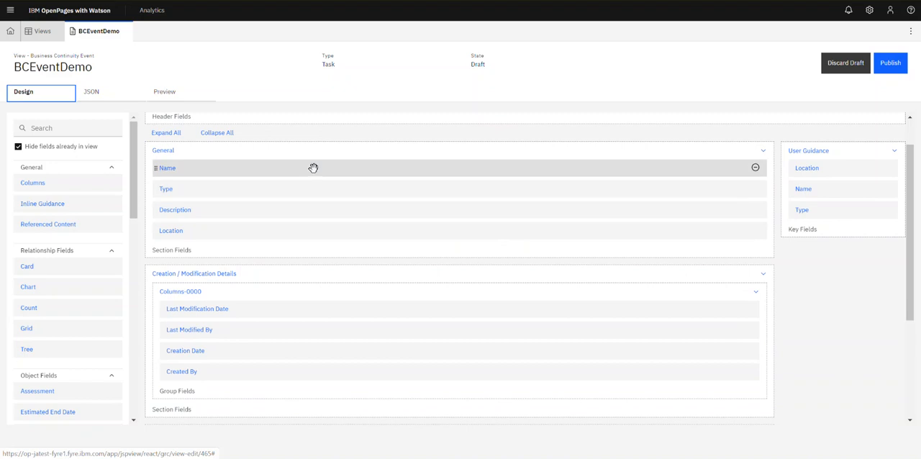
{"action": "left_click", "coordinate": [163, 152]}
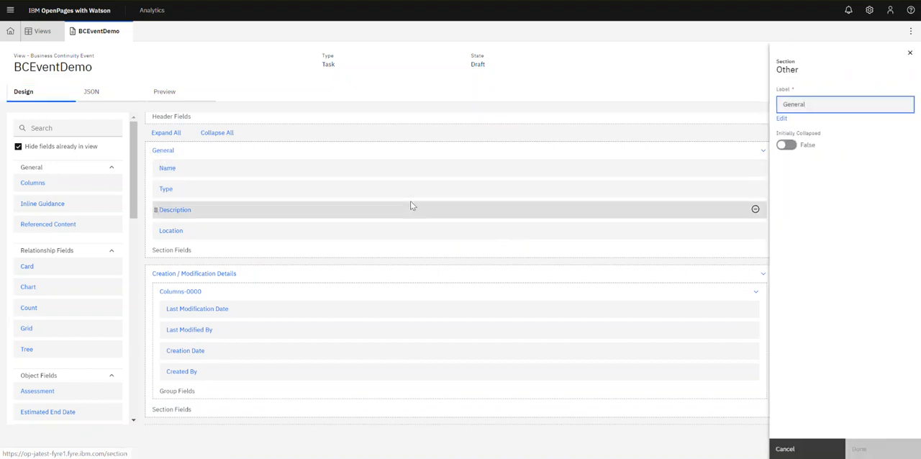
{"action": "double_click", "coordinate": [849, 108]}
{"action": "type", "text": "Demo123"}
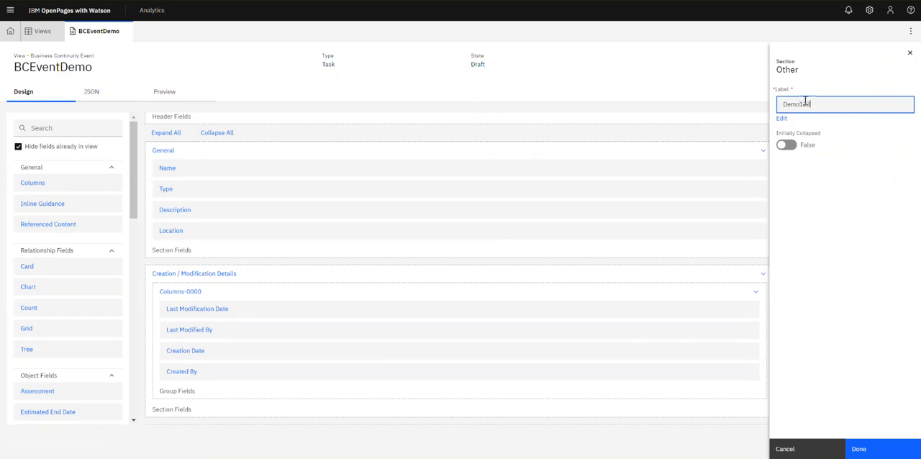
{"action": "left_click", "coordinate": [877, 448]}
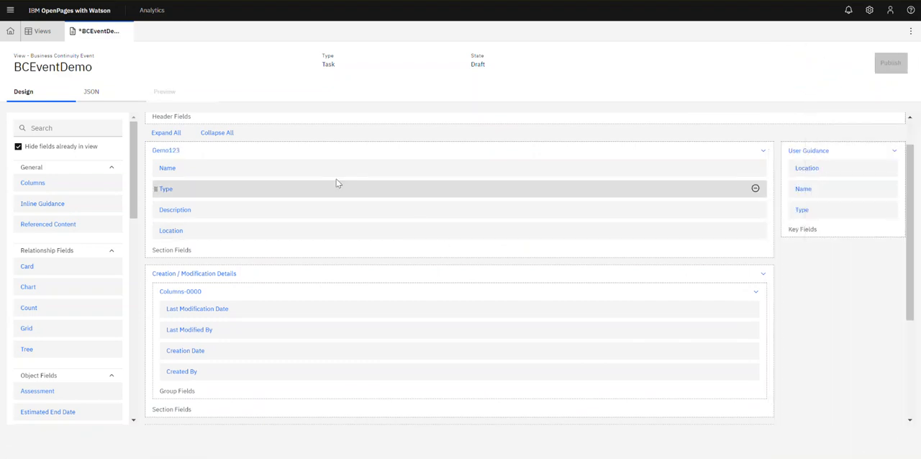
{"action": "left_click_drag", "start_coordinate": [333, 189], "coordinate": [316, 239]}
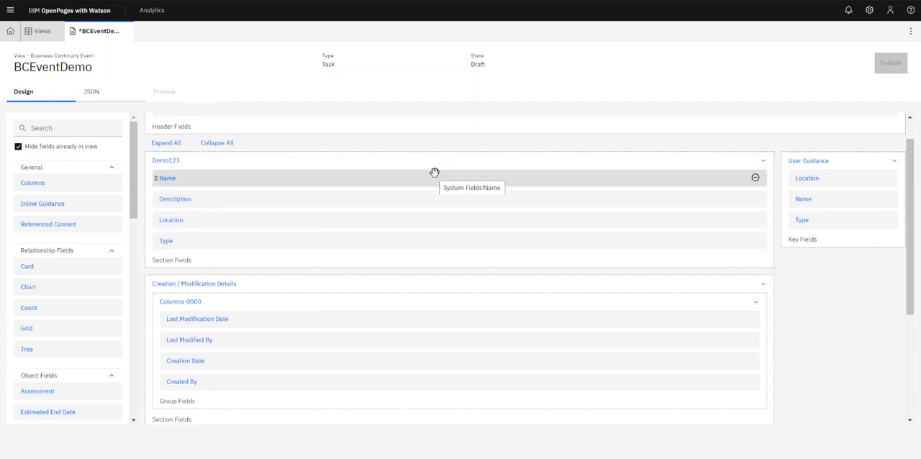
Add a new section at the end of the layout labeled Demo Section.
{"action": "scroll", "coordinate": [915, 359], "scroll_direction": "down", "scroll_amount": 3}
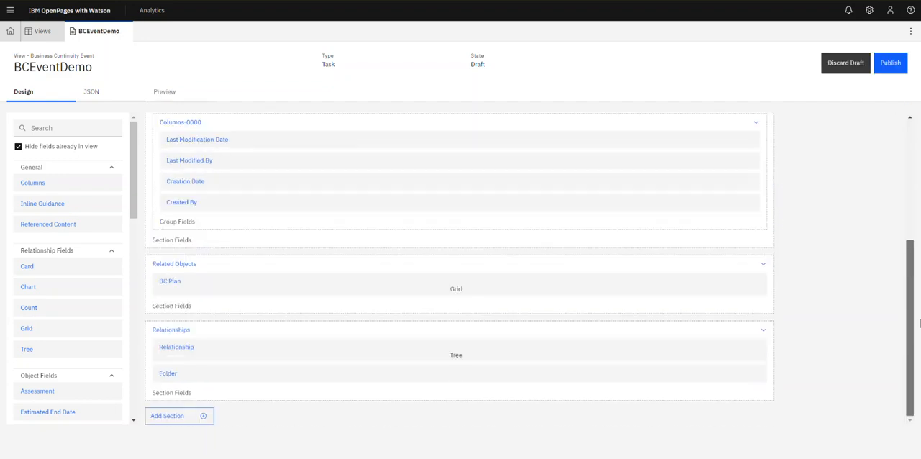
{"action": "left_click", "coordinate": [173, 416]}
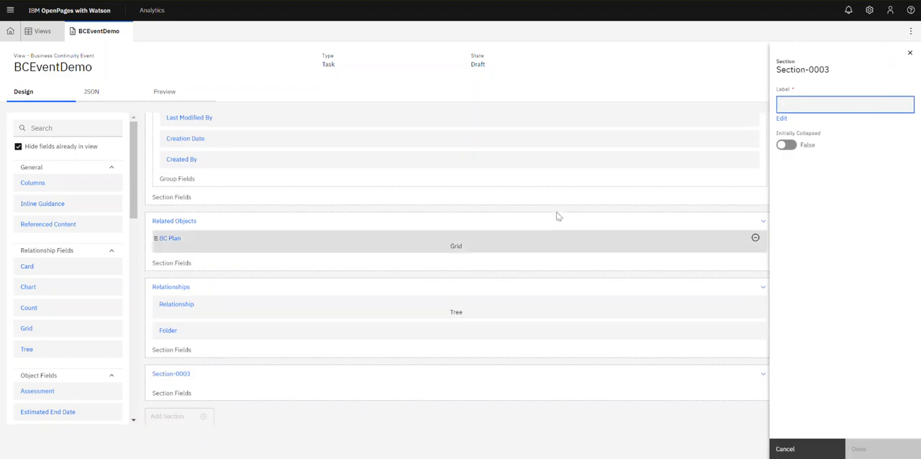
{"action": "type", "text": "Demo Section"}
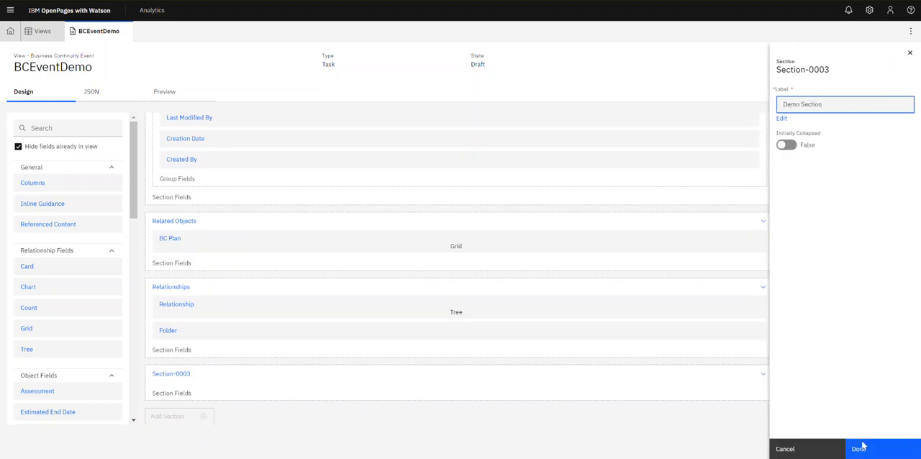
{"action": "left_click", "coordinate": [860, 448]}
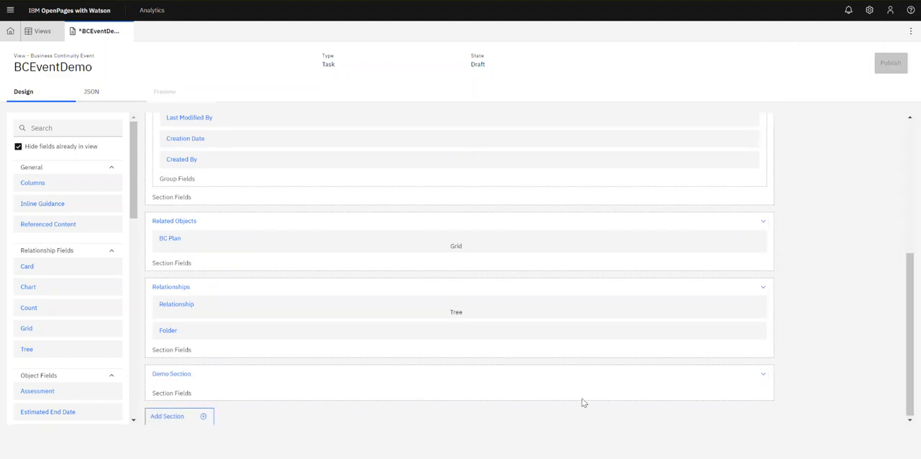
Place the Estimated End Date field in Demo Section and move that section above Related Objects.
{"action": "left_click_drag", "start_coordinate": [130, 177], "coordinate": [133, 205]}
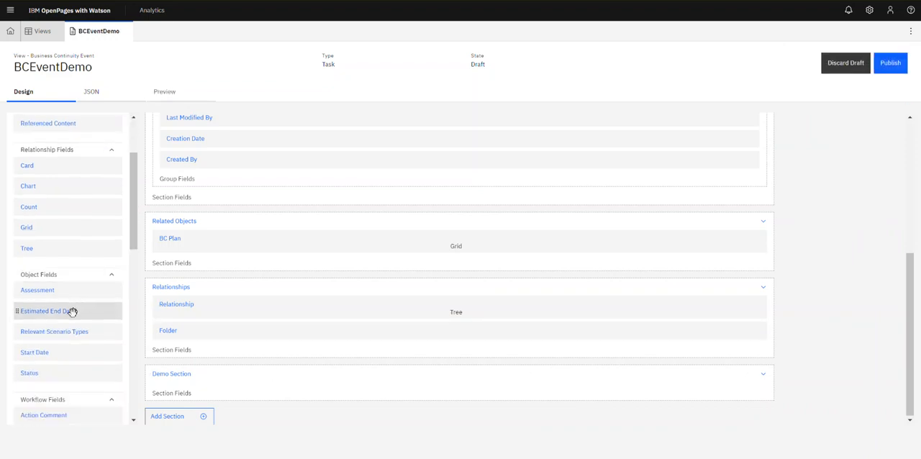
{"action": "left_click_drag", "start_coordinate": [72, 309], "coordinate": [227, 374]}
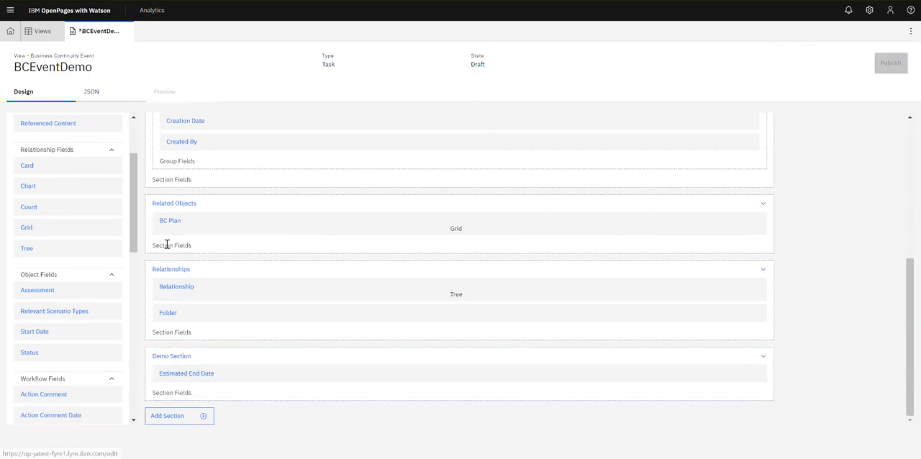
{"action": "left_click_drag", "start_coordinate": [335, 360], "coordinate": [396, 210]}
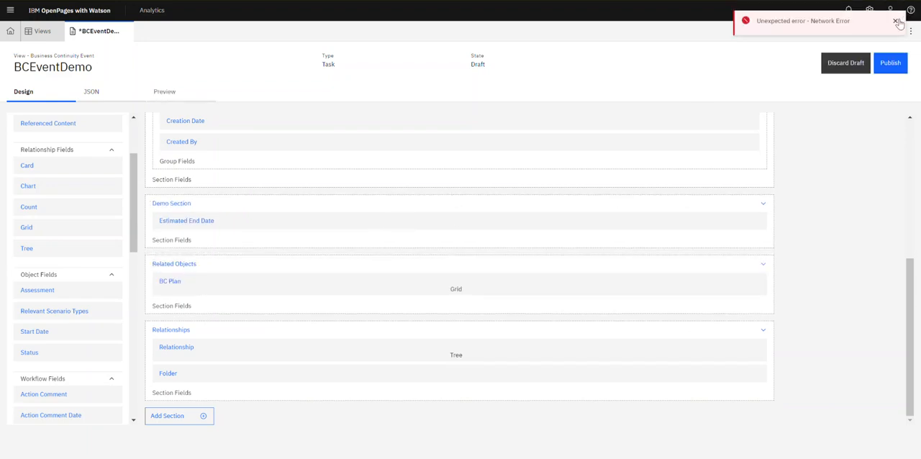
{"action": "left_click", "coordinate": [896, 21]}
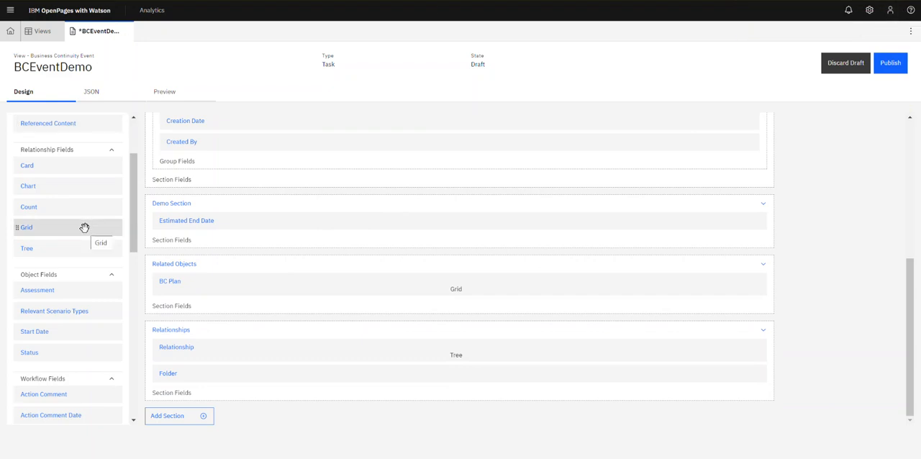
Add a Grid relationship field to Demo Section showing Children of object type Issue, labelled Issue.
{"action": "scroll", "coordinate": [85, 317], "scroll_direction": "up", "scroll_amount": 2}
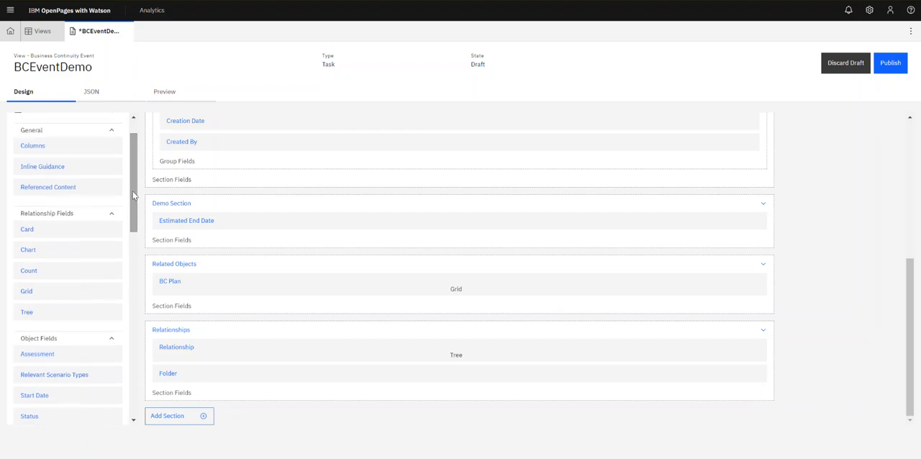
{"action": "left_click_drag", "start_coordinate": [82, 291], "coordinate": [263, 228]}
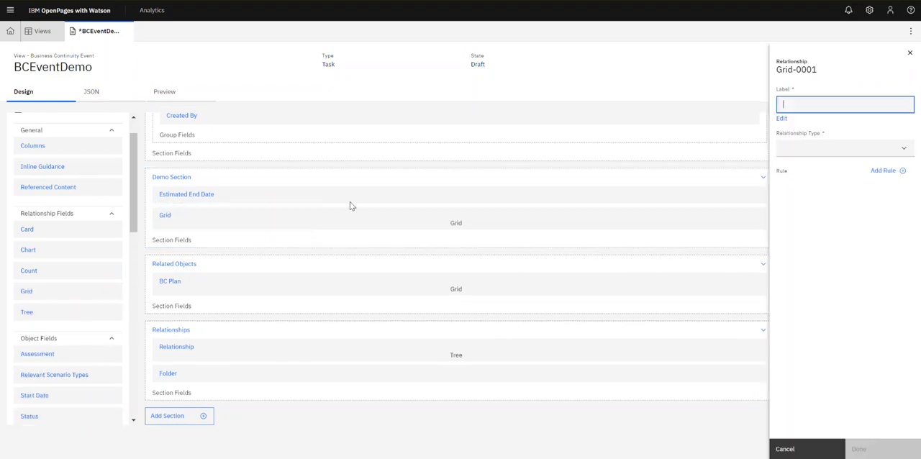
{"action": "left_click", "coordinate": [908, 147]}
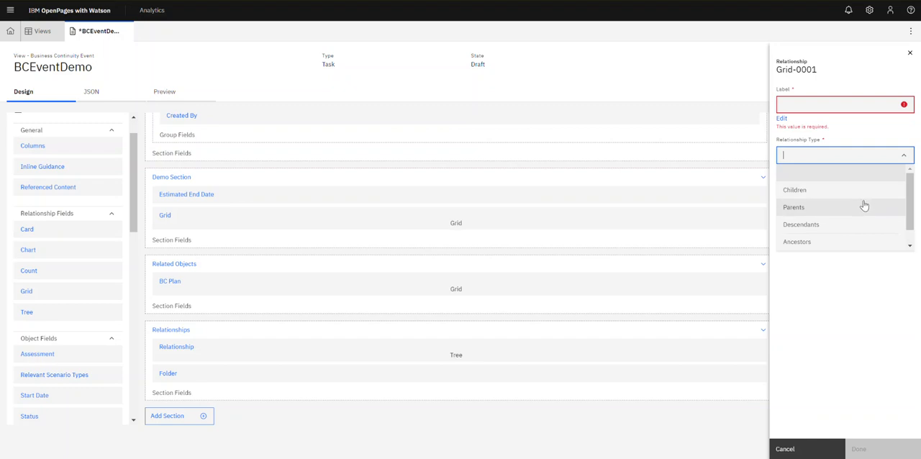
{"action": "left_click", "coordinate": [861, 191]}
{"action": "left_click", "coordinate": [905, 192]}
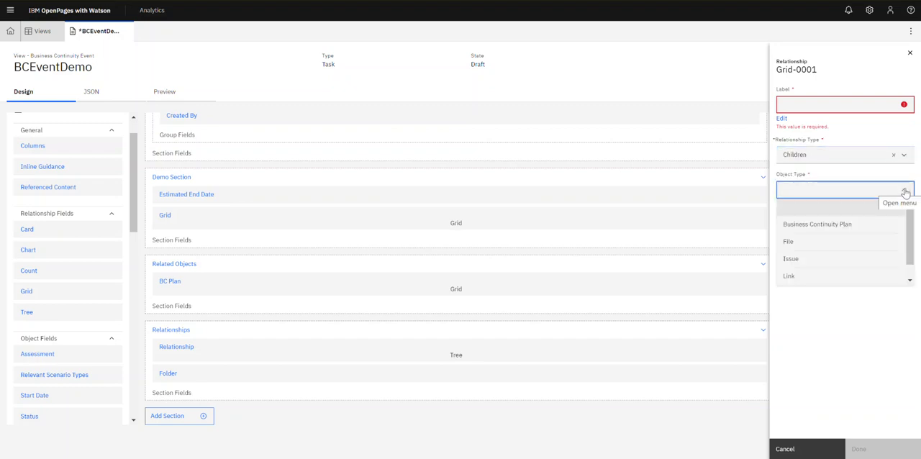
{"action": "left_click", "coordinate": [856, 258]}
{"action": "left_click", "coordinate": [840, 105]}
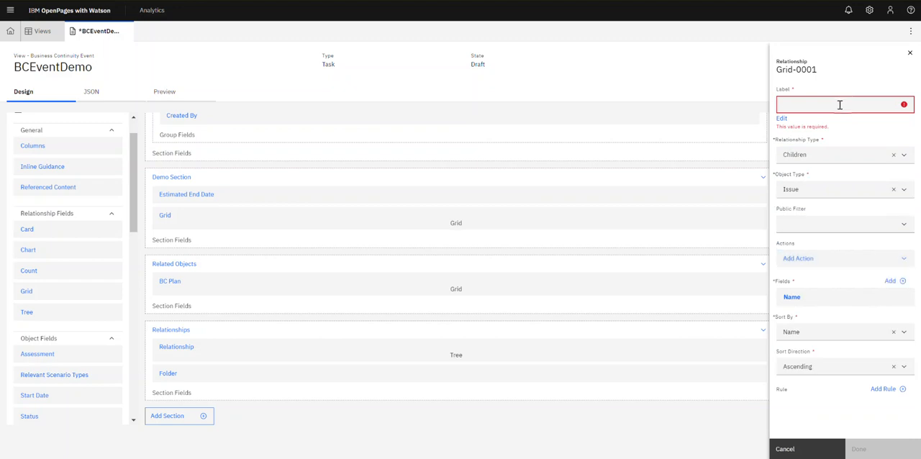
{"action": "type", "text": "Issue"}
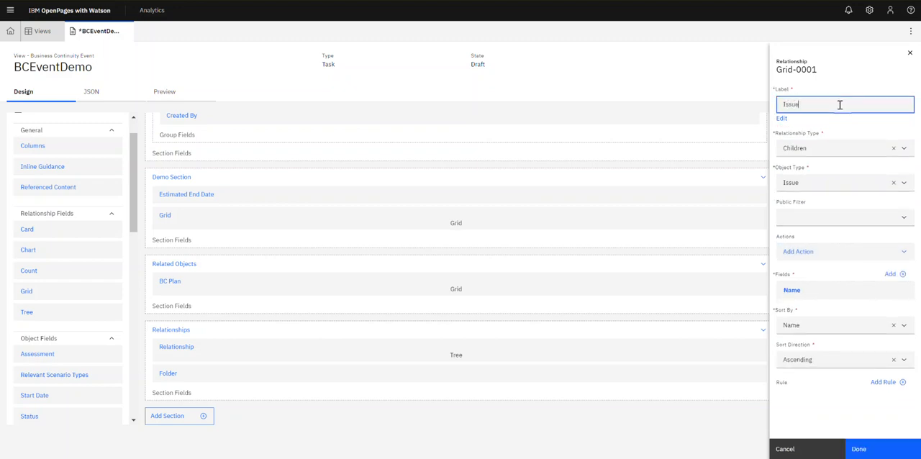
Add an Add New action to the Issue grid labelled Add Issue that opens in the Sidebar.
{"action": "left_click", "coordinate": [908, 259]}
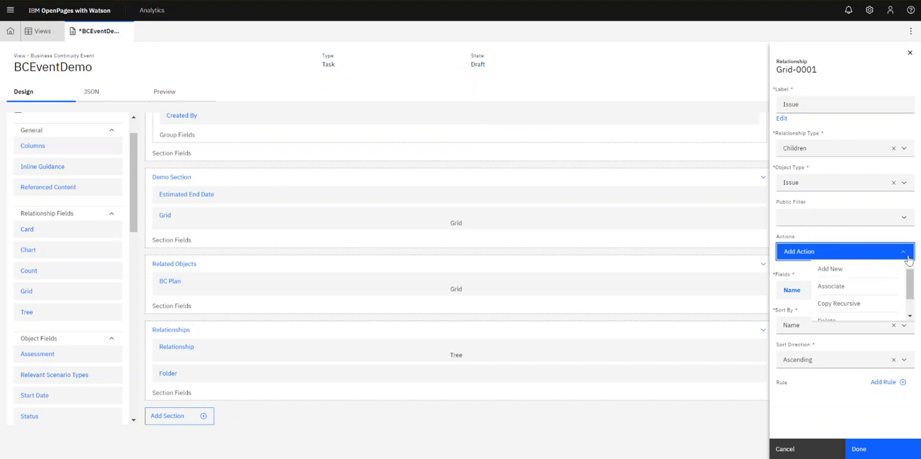
{"action": "left_click", "coordinate": [830, 269]}
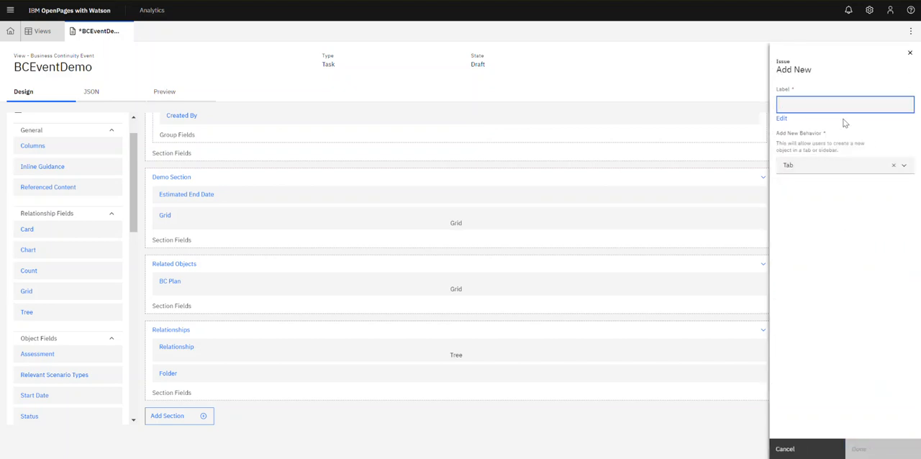
{"action": "type", "text": "Add Issue"}
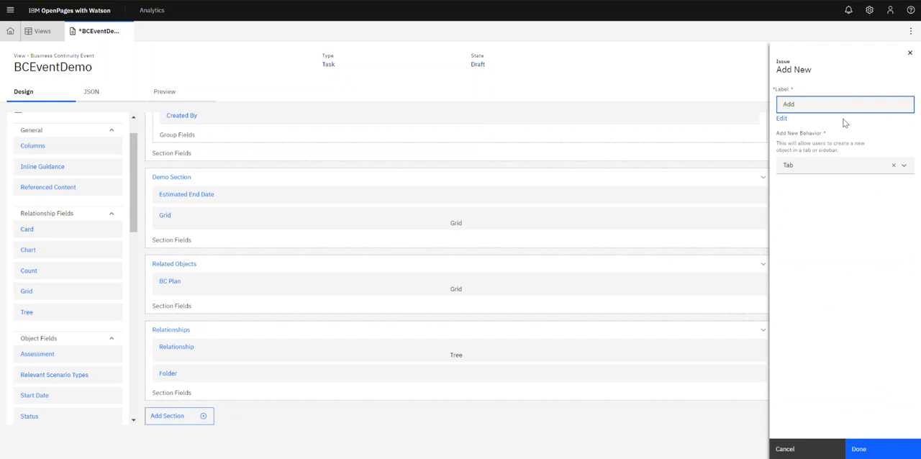
{"action": "left_click", "coordinate": [902, 167]}
{"action": "left_click", "coordinate": [831, 201]}
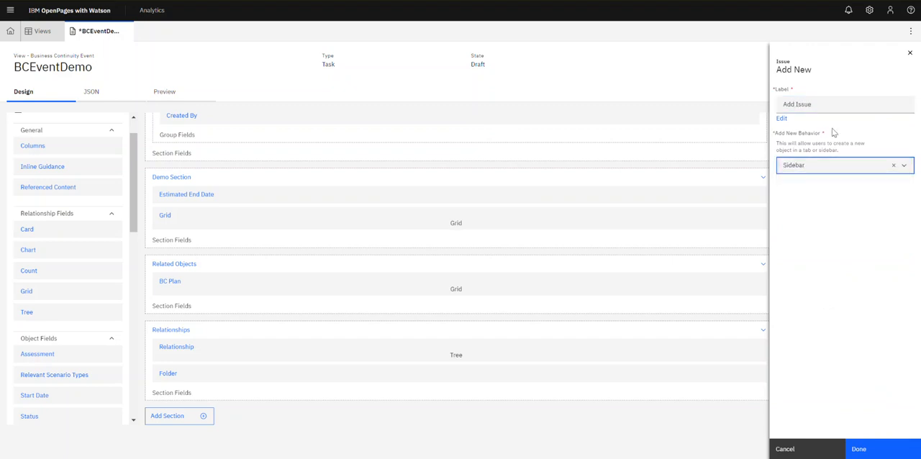
{"action": "left_click", "coordinate": [864, 440]}
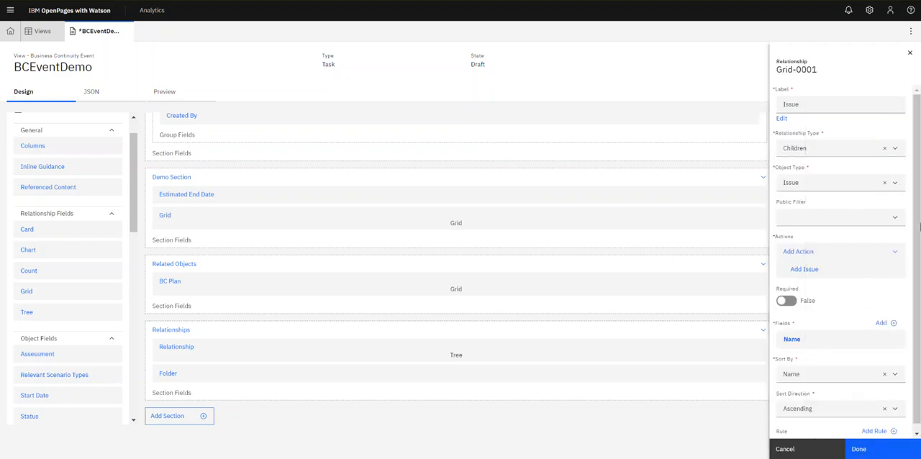
Add an Associate action to the Issue grid labelled Select Issue.
{"action": "right_click", "coordinate": [894, 254]}
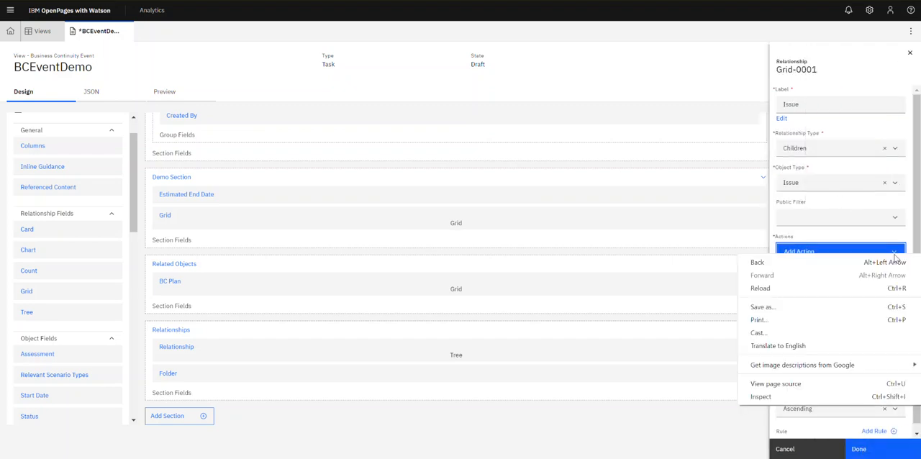
{"action": "left_click", "coordinate": [855, 247]}
{"action": "left_click", "coordinate": [845, 253]}
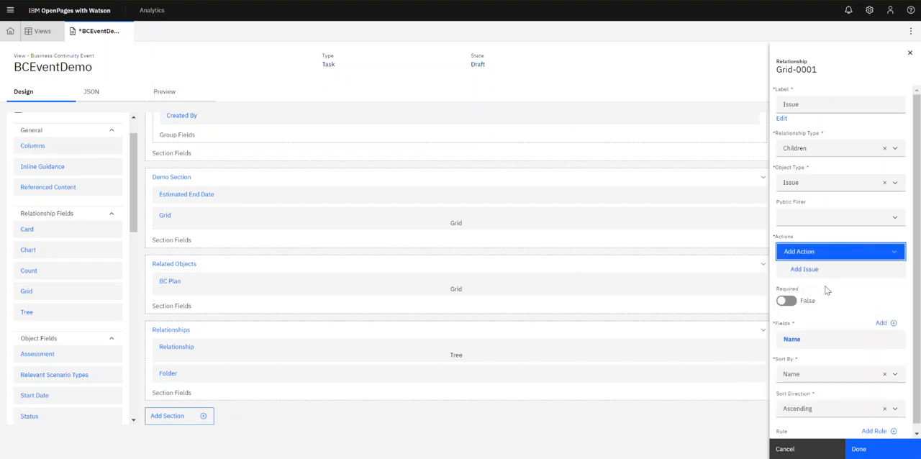
{"action": "left_click", "coordinate": [826, 288]}
{"action": "left_click", "coordinate": [825, 106]}
{"action": "type", "text": "Select Issue"}
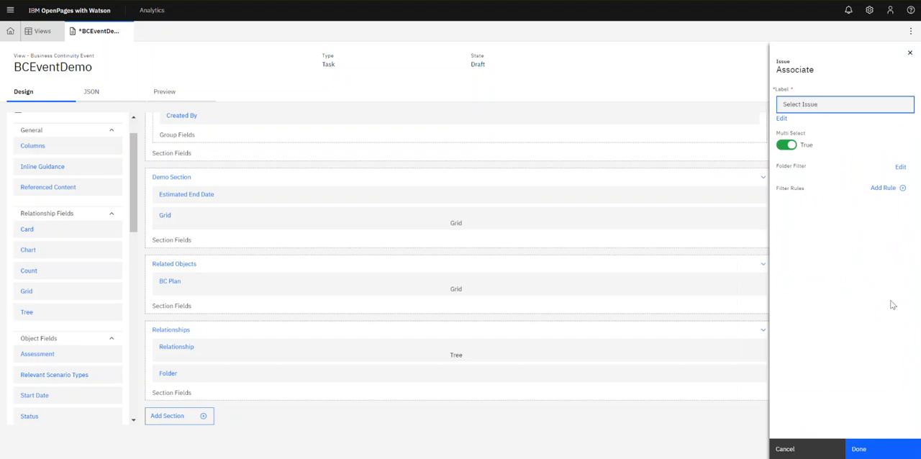
{"action": "left_click", "coordinate": [876, 449]}
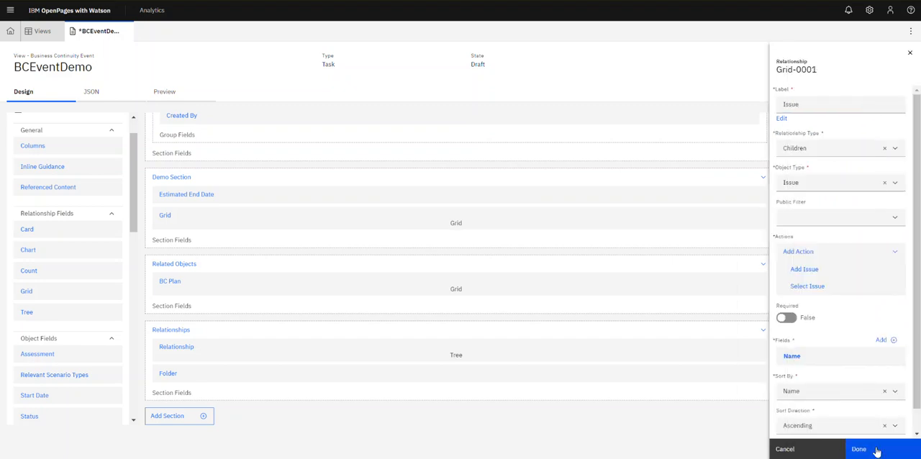
Add the Due Date field to the Issue grid's displayed fields.
{"action": "scroll", "coordinate": [919, 301], "scroll_direction": "down", "scroll_amount": 1}
{"action": "left_click", "coordinate": [892, 318]}
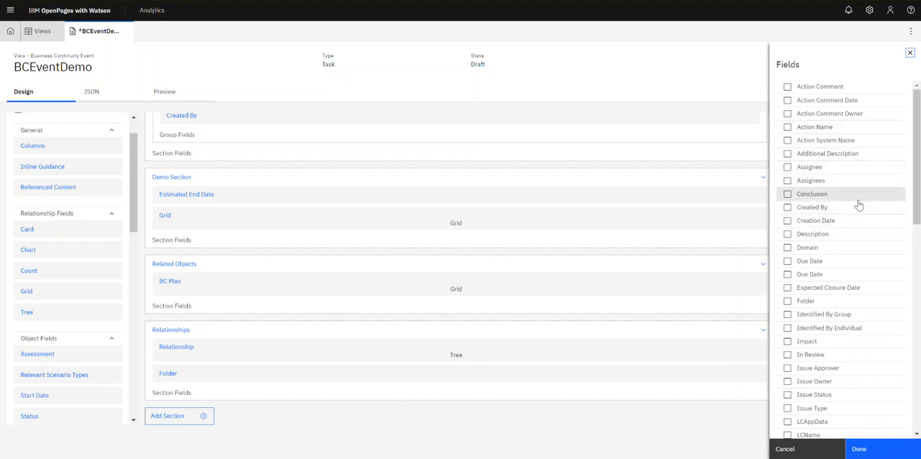
{"action": "left_click_drag", "start_coordinate": [917, 138], "coordinate": [917, 248]}
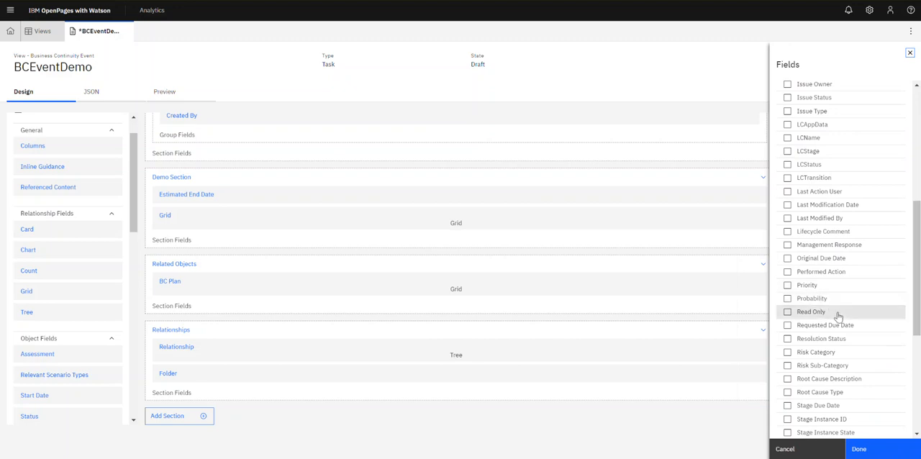
{"action": "left_click_drag", "start_coordinate": [917, 305], "coordinate": [903, 178]}
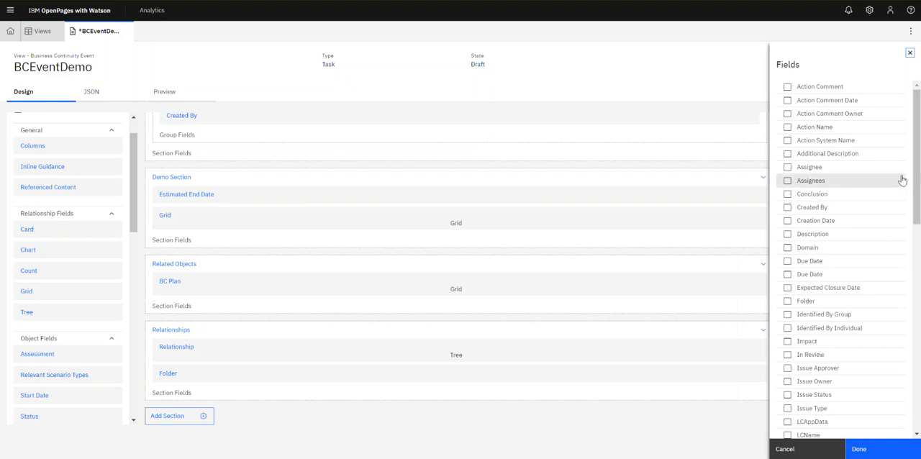
{"action": "left_click", "coordinate": [803, 260]}
{"action": "left_click", "coordinate": [804, 260]}
{"action": "left_click", "coordinate": [879, 449]}
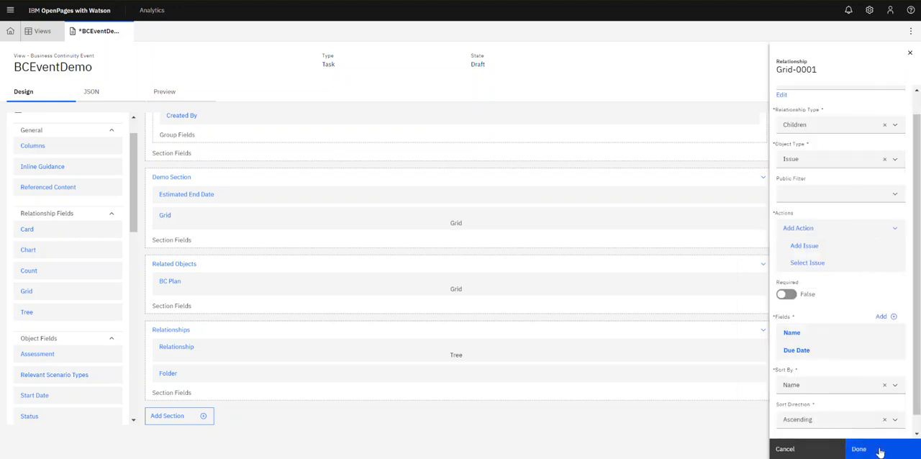
Confirm the Issue grid settings and publish the BCEventDemo view.
{"action": "scroll", "coordinate": [892, 338], "scroll_direction": "down", "scroll_amount": 1}
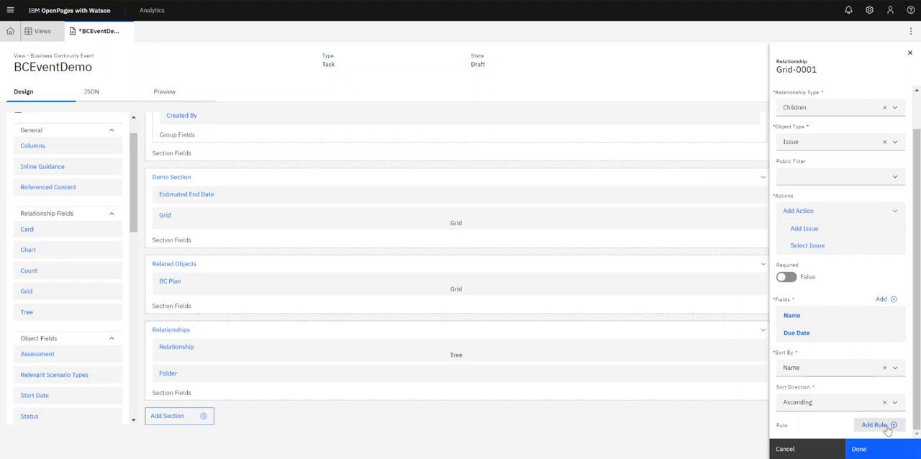
{"action": "left_click", "coordinate": [858, 449]}
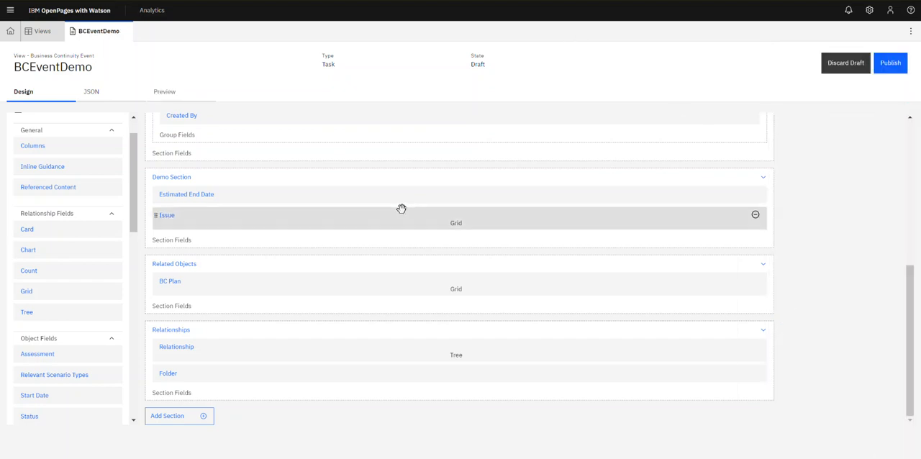
{"action": "left_click", "coordinate": [888, 63]}
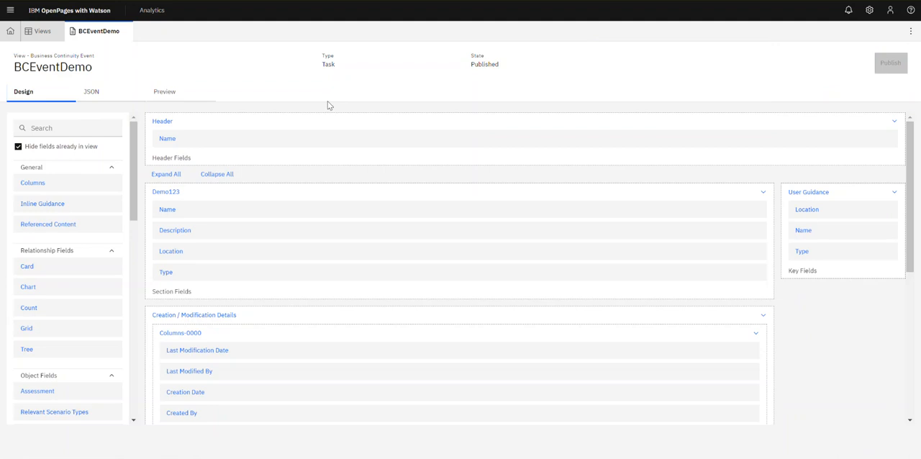
Open the MidWest Blizzard- January 2019 business continuity event to review its task view layout.
{"action": "left_click", "coordinate": [10, 10]}
{"action": "left_click", "coordinate": [41, 132]}
{"action": "left_click", "coordinate": [69, 168]}
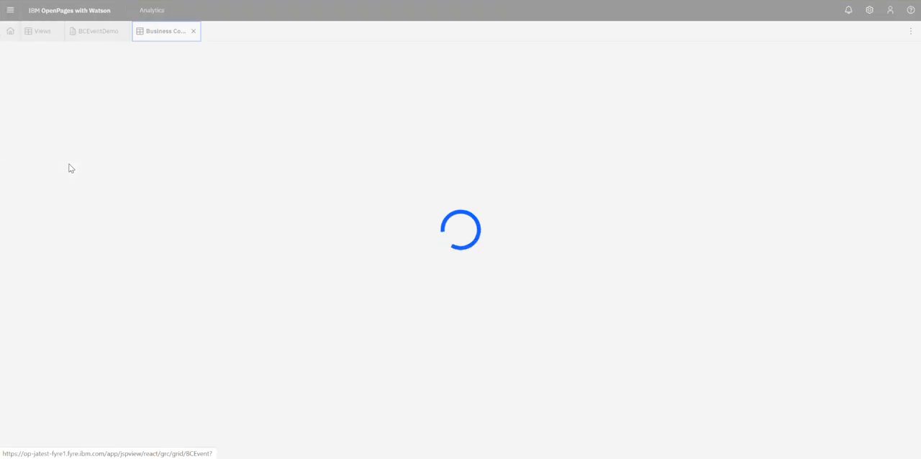
{"action": "left_click", "coordinate": [400, 196]}
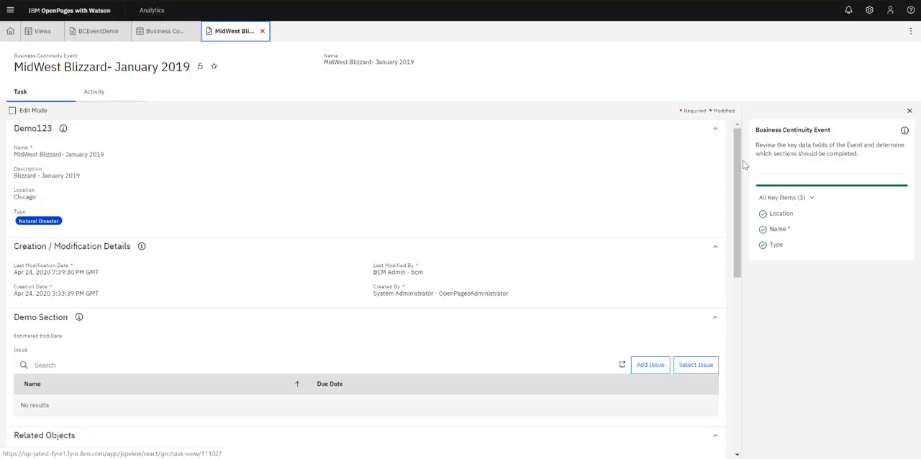
{"action": "scroll", "coordinate": [744, 165], "scroll_direction": "down", "scroll_amount": 2}
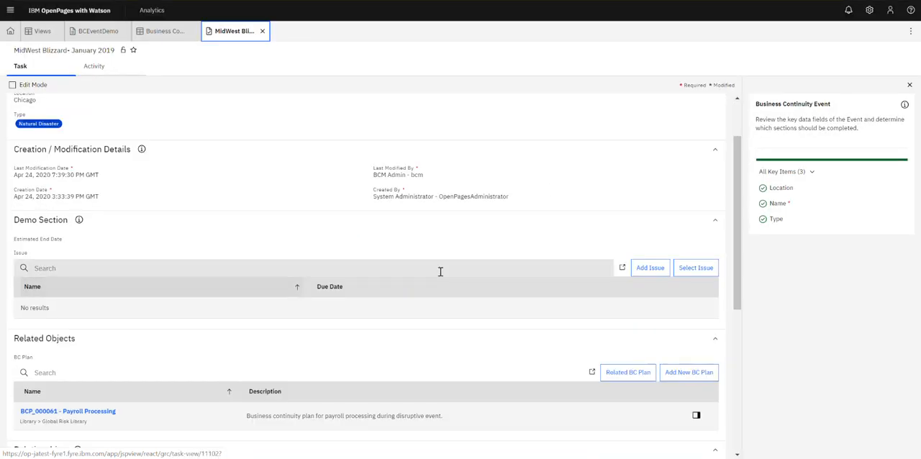
Make the Creation / Modification Details section initially collapsed, move it below Related Objects, and publish the view.
{"action": "left_click", "coordinate": [108, 37]}
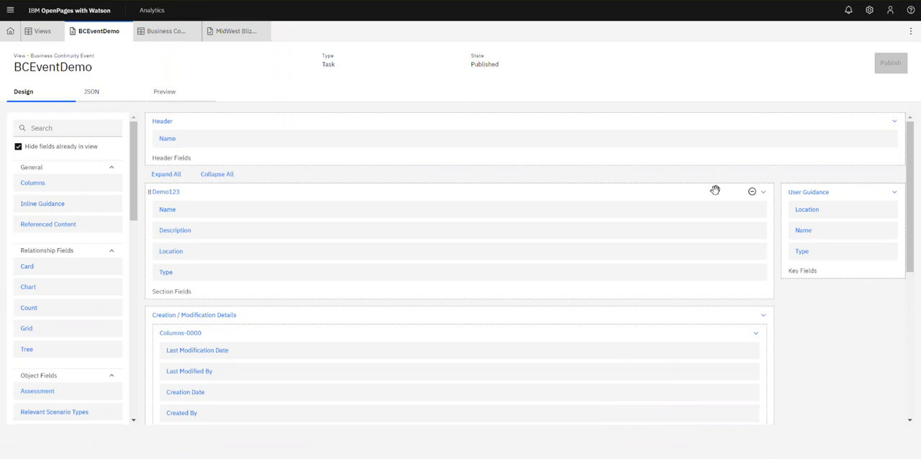
{"action": "left_click_drag", "start_coordinate": [918, 143], "coordinate": [918, 230]}
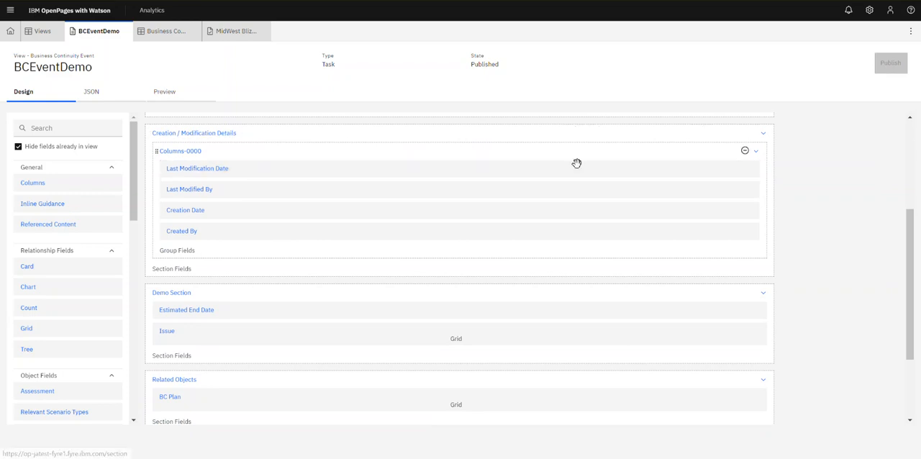
{"action": "left_click", "coordinate": [209, 136]}
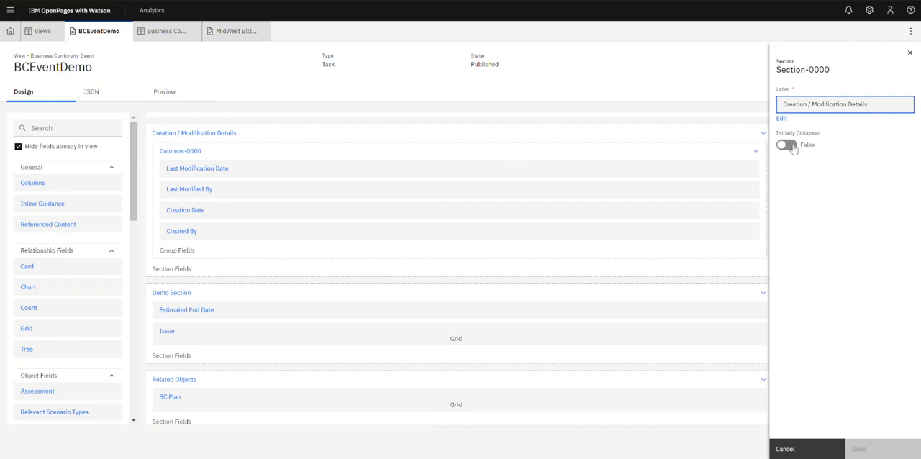
{"action": "left_click", "coordinate": [790, 147]}
{"action": "left_click", "coordinate": [867, 449]}
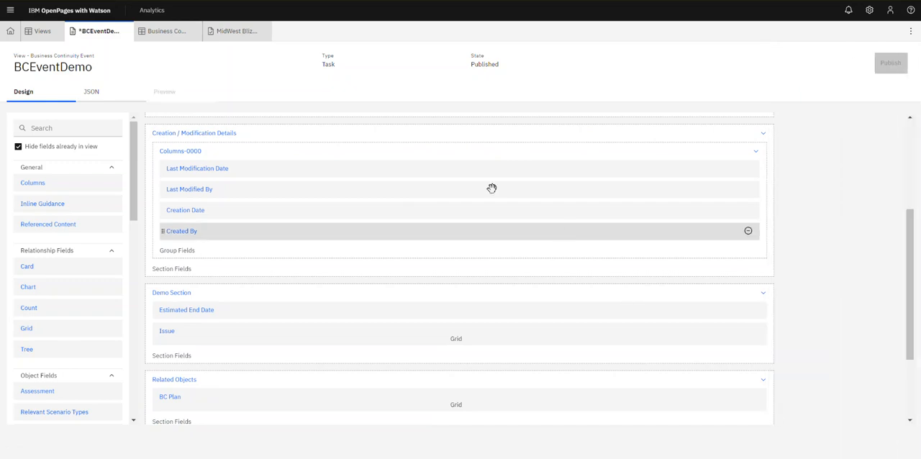
{"action": "left_click_drag", "start_coordinate": [339, 132], "coordinate": [375, 240]}
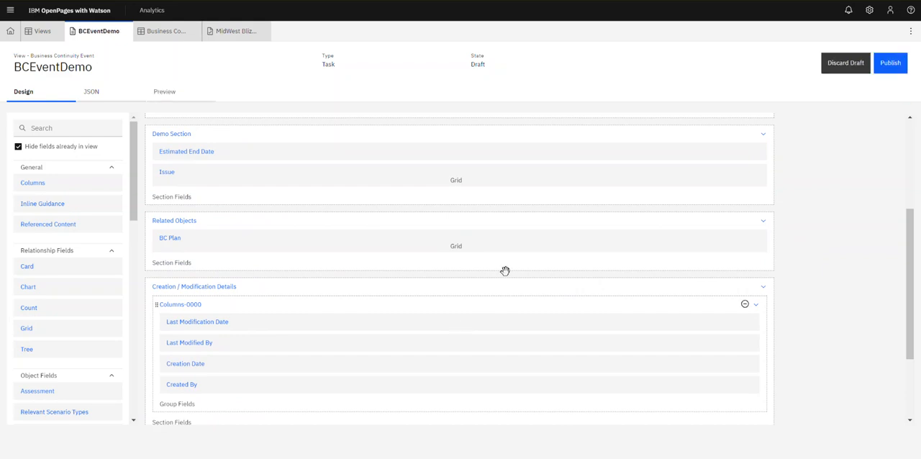
{"action": "left_click", "coordinate": [889, 58]}
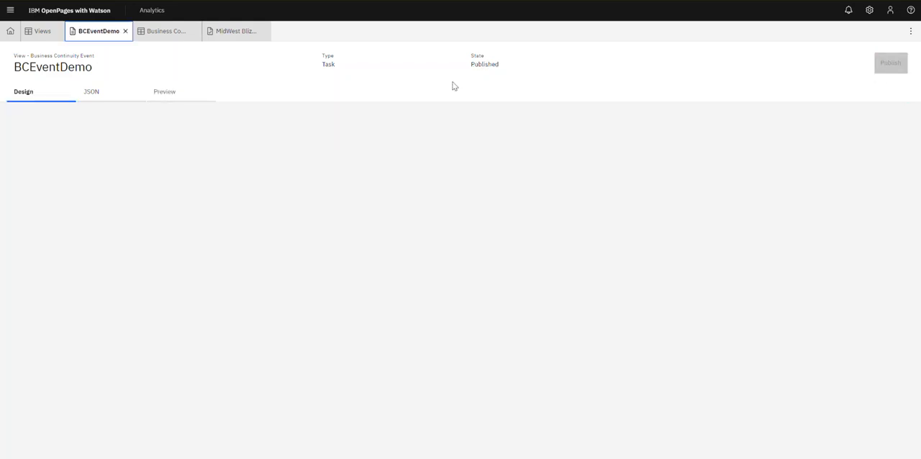
Review the event record's refreshed layout and expand and collapse the Creation / Modification Details section.
{"action": "left_click", "coordinate": [234, 31]}
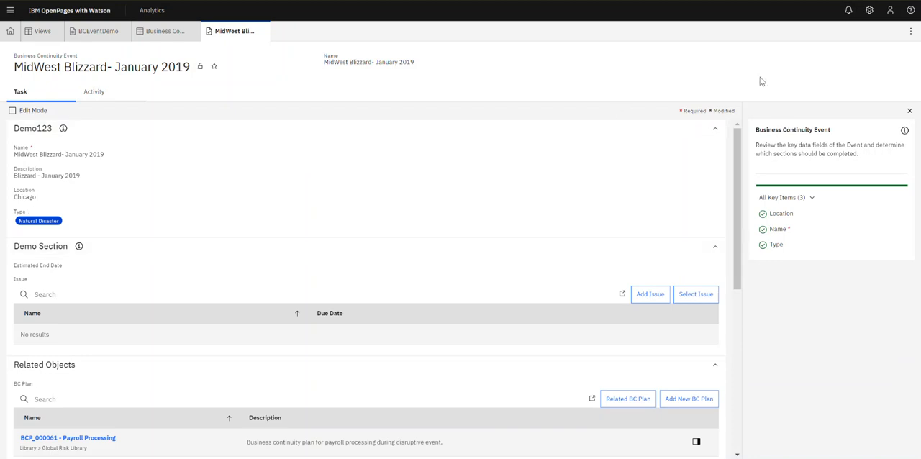
{"action": "left_click_drag", "start_coordinate": [738, 169], "coordinate": [741, 214]}
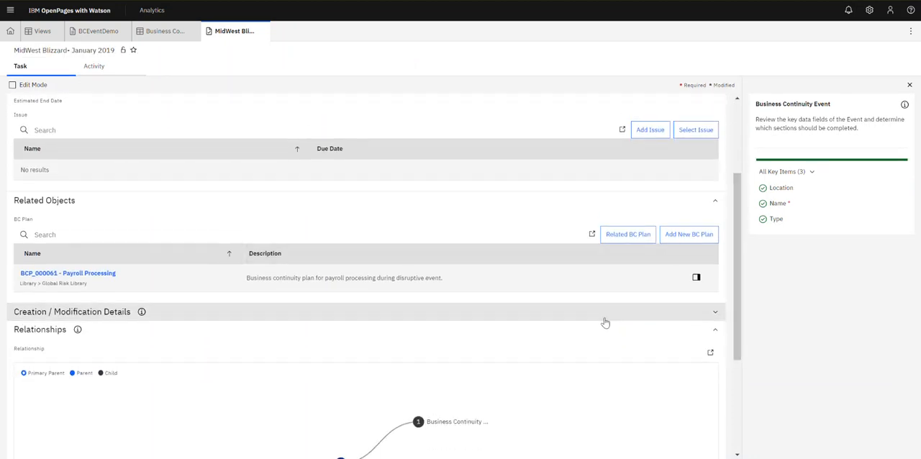
{"action": "left_click", "coordinate": [714, 311]}
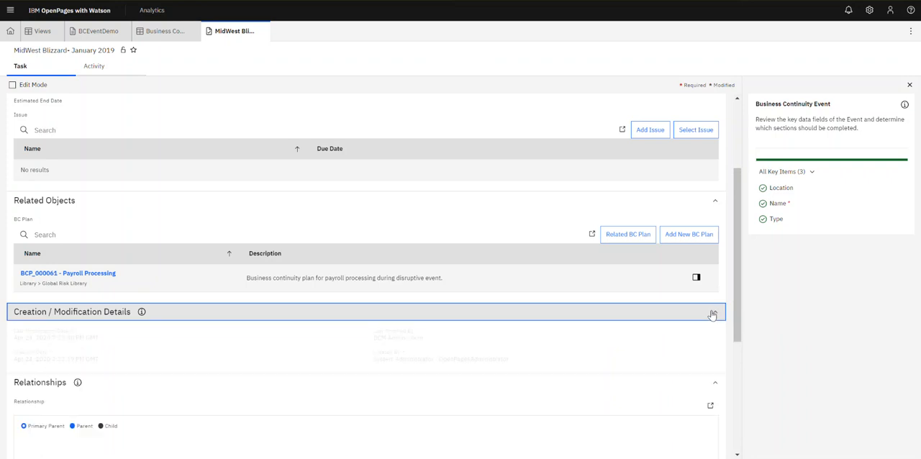
{"action": "left_click", "coordinate": [714, 311]}
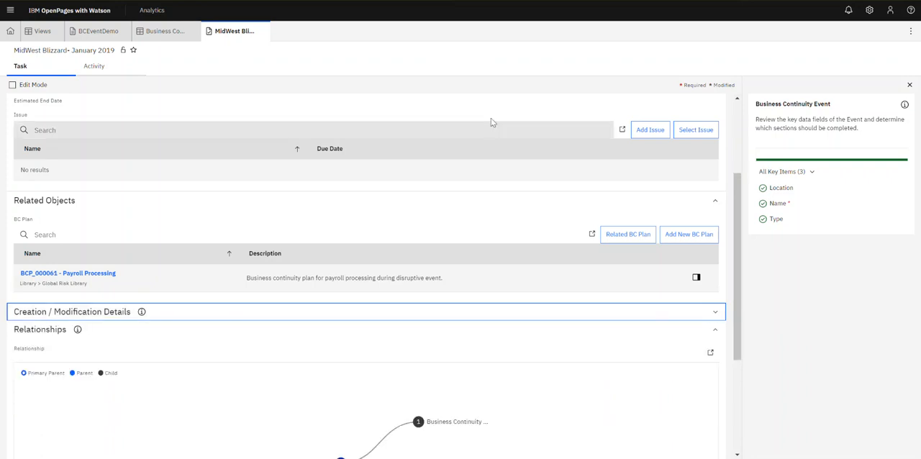
Review the BCEventDemo view's section layout in the view designer, scrolling through its sections.
{"action": "left_click", "coordinate": [167, 39]}
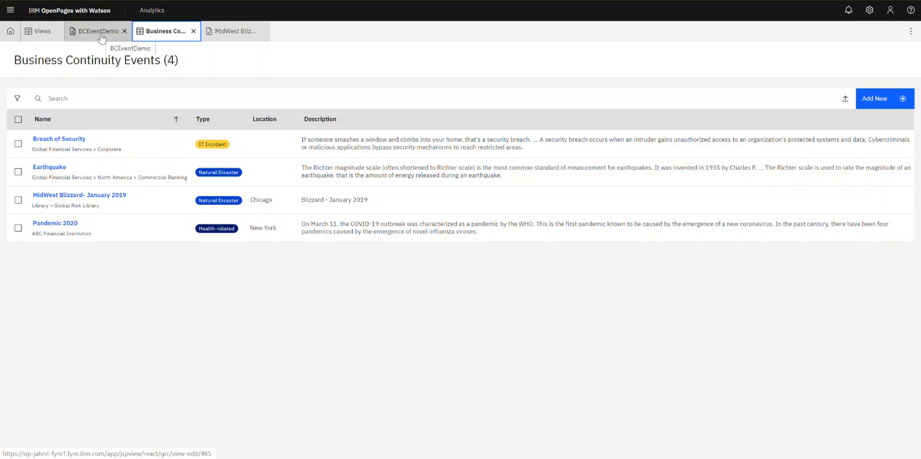
{"action": "left_click", "coordinate": [99, 35]}
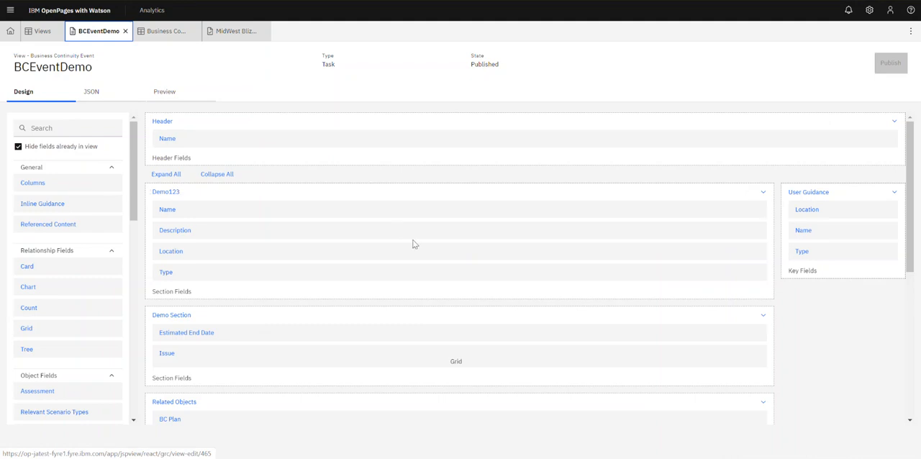
{"action": "left_click_drag", "start_coordinate": [910, 182], "coordinate": [918, 290]}
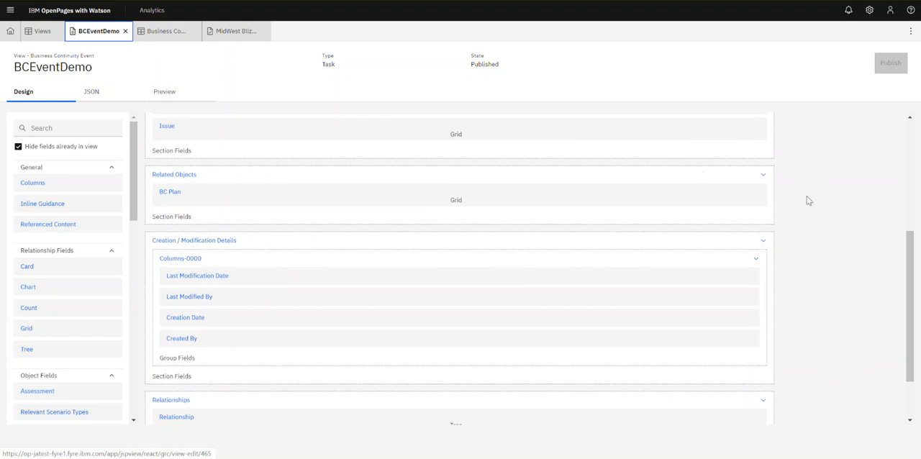
{"action": "left_click_drag", "start_coordinate": [912, 258], "coordinate": [911, 233]}
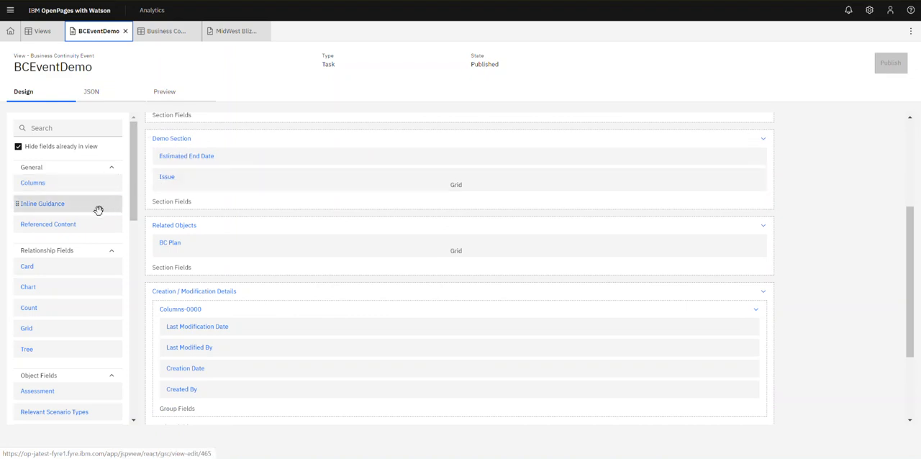
{"action": "scroll", "coordinate": [72, 195], "scroll_direction": "down", "scroll_amount": 3}
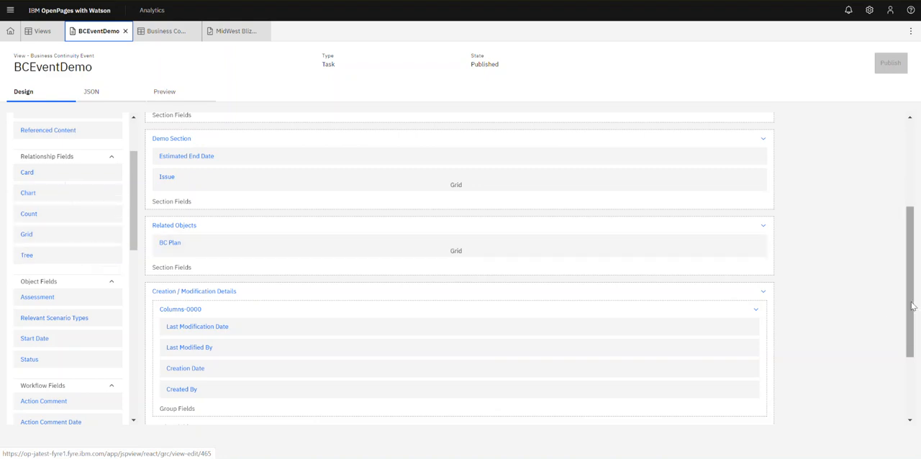
{"action": "left_click_drag", "start_coordinate": [910, 306], "coordinate": [916, 363]}
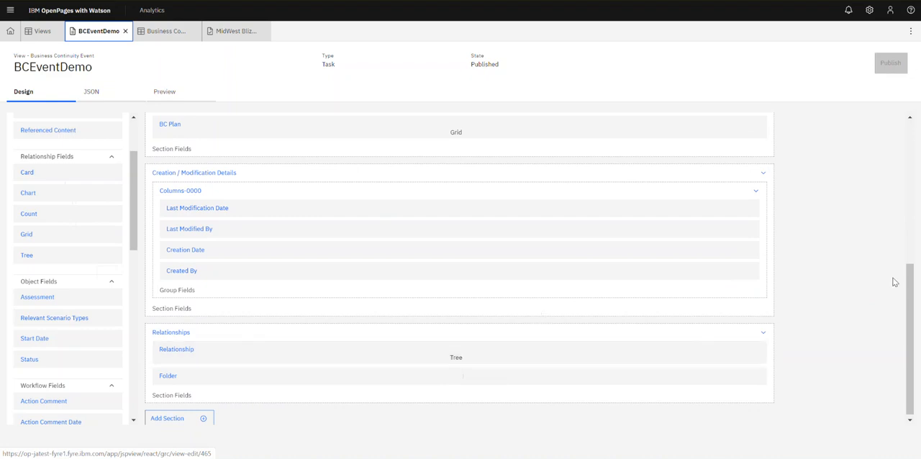
{"action": "left_click_drag", "start_coordinate": [911, 295], "coordinate": [885, 142]}
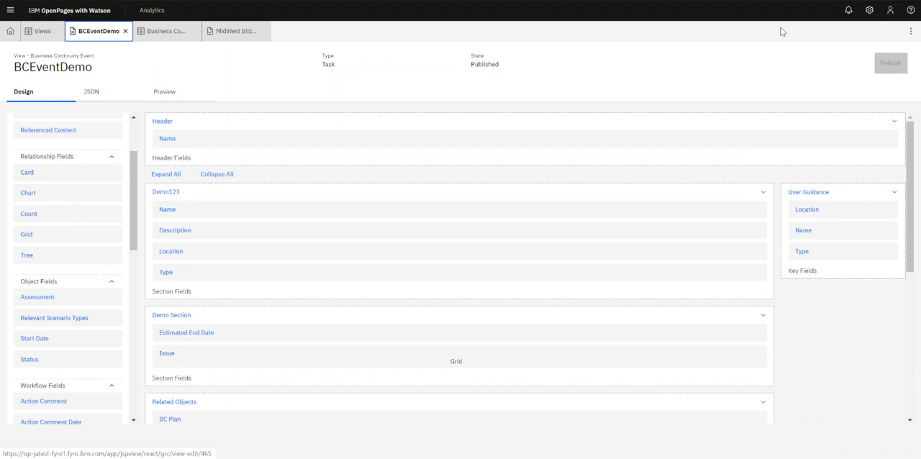
Switch to the standard UI and open the BCM-Event field group from the Field Groups administration page.
{"action": "left_click", "coordinate": [889, 13]}
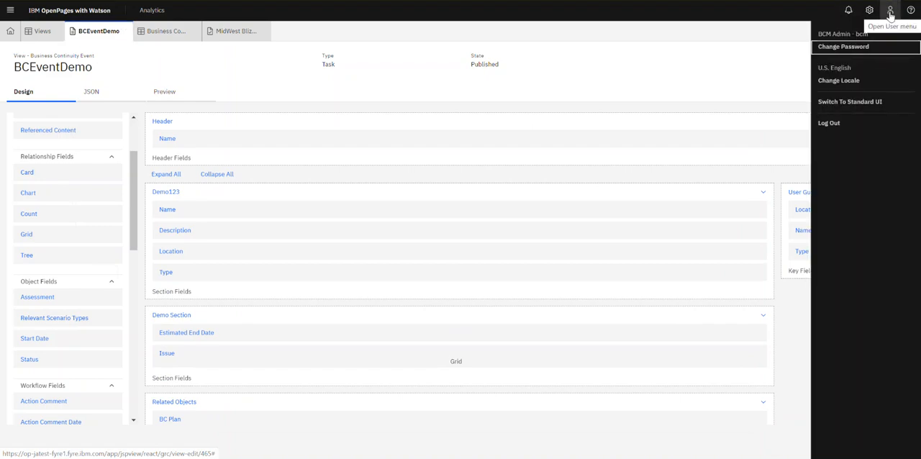
{"action": "left_click", "coordinate": [863, 103]}
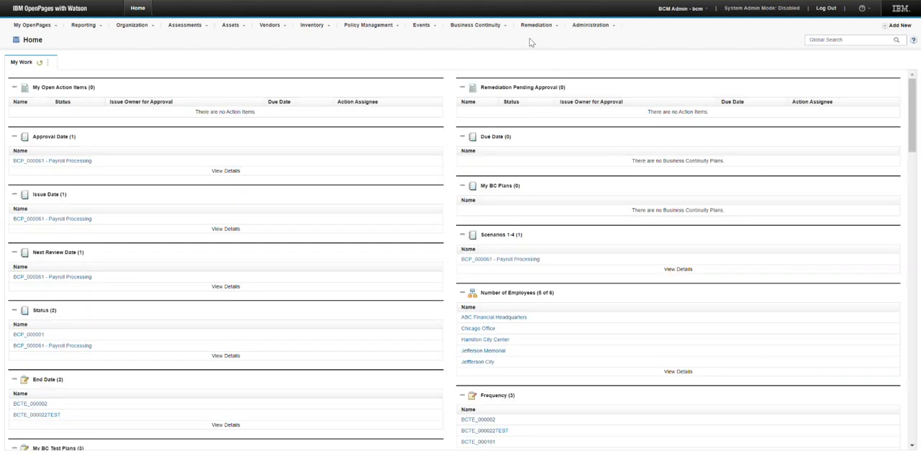
{"action": "left_click", "coordinate": [606, 30]}
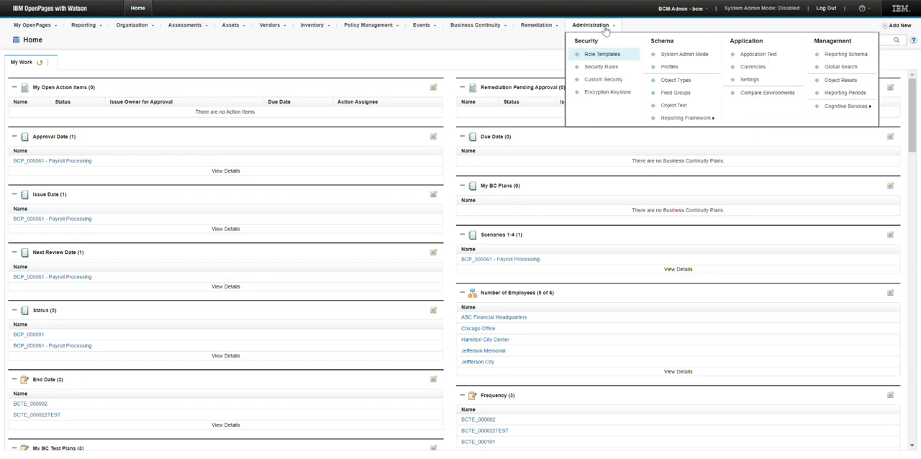
{"action": "left_click", "coordinate": [678, 94]}
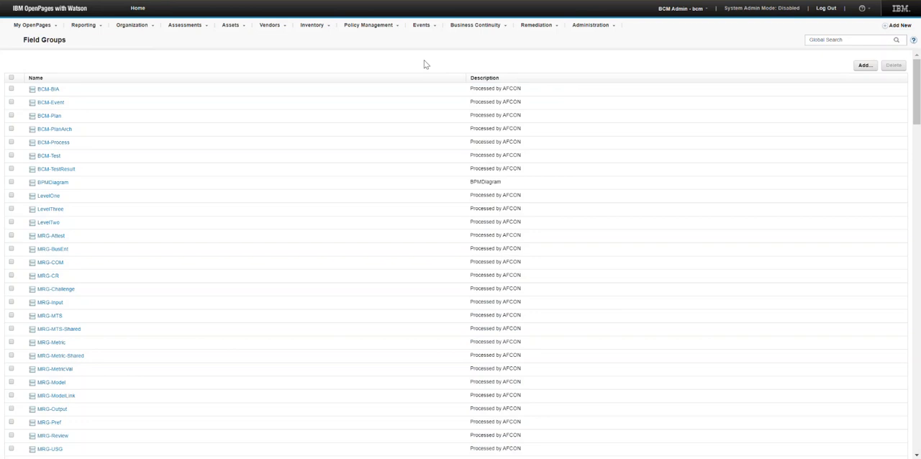
{"action": "key", "text": "ctrl+f"}
{"action": "type", "text": "B"}
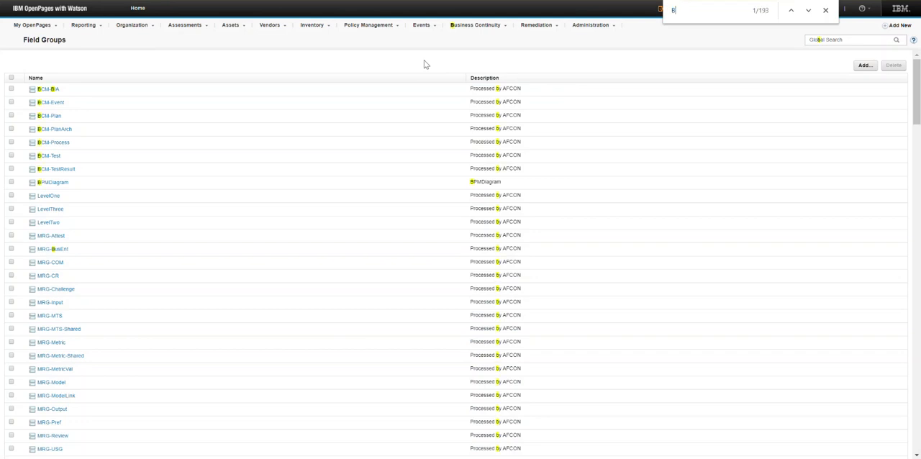
{"action": "type", "text": "CM"}
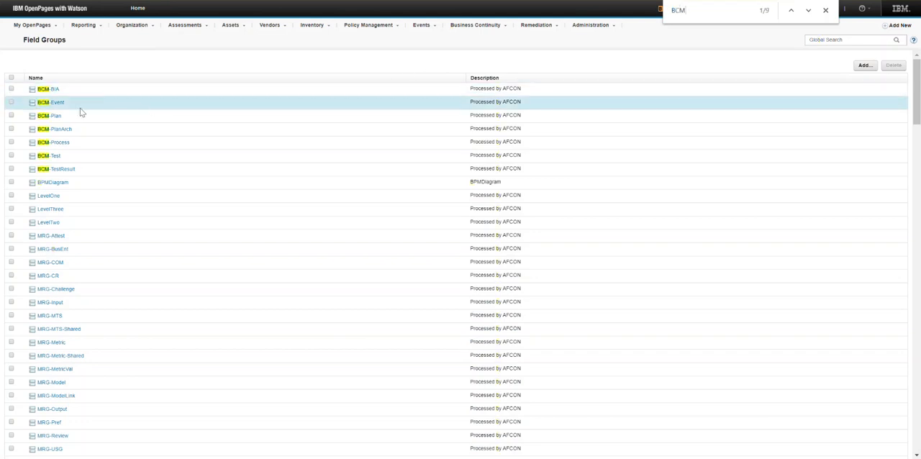
{"action": "left_click", "coordinate": [61, 105]}
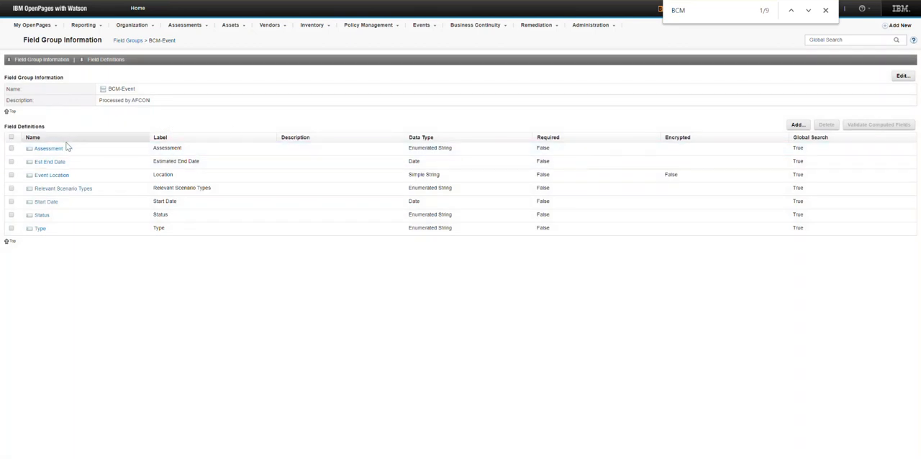
Define a new Enumerated String field named Demo in BCM-Event with values Value 1 and Value 2, and try to create it.
{"action": "left_click", "coordinate": [804, 127]}
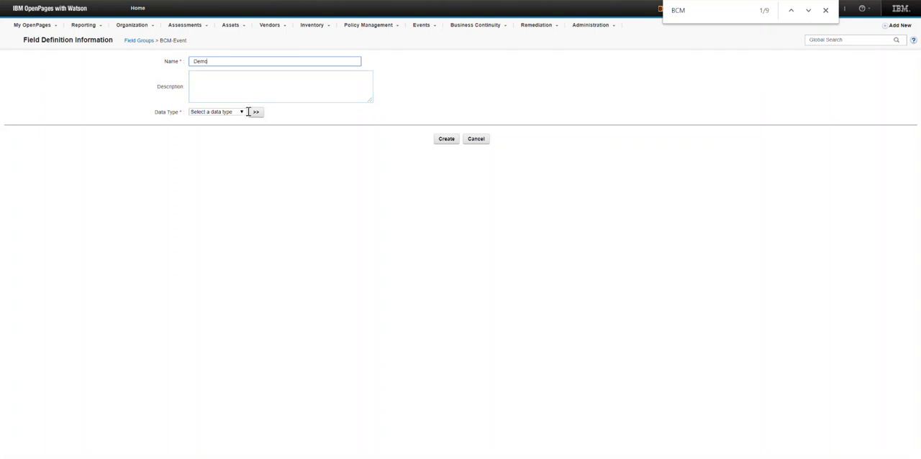
{"action": "left_click", "coordinate": [242, 113]}
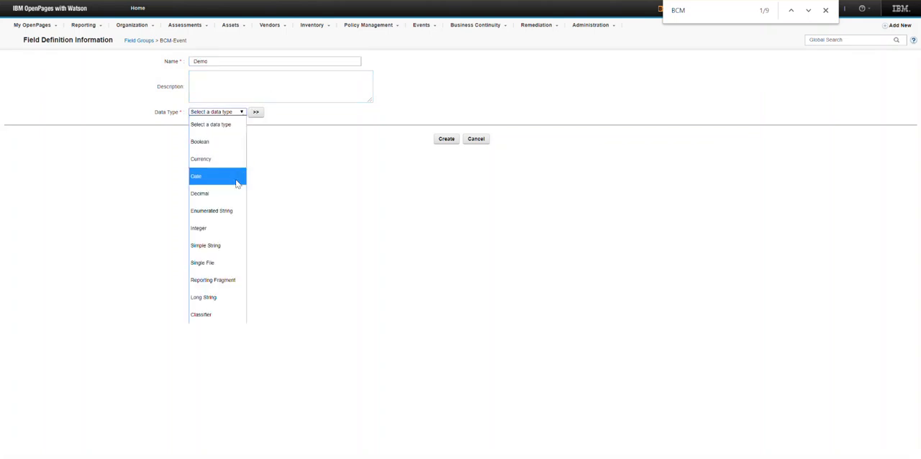
{"action": "left_click", "coordinate": [231, 210]}
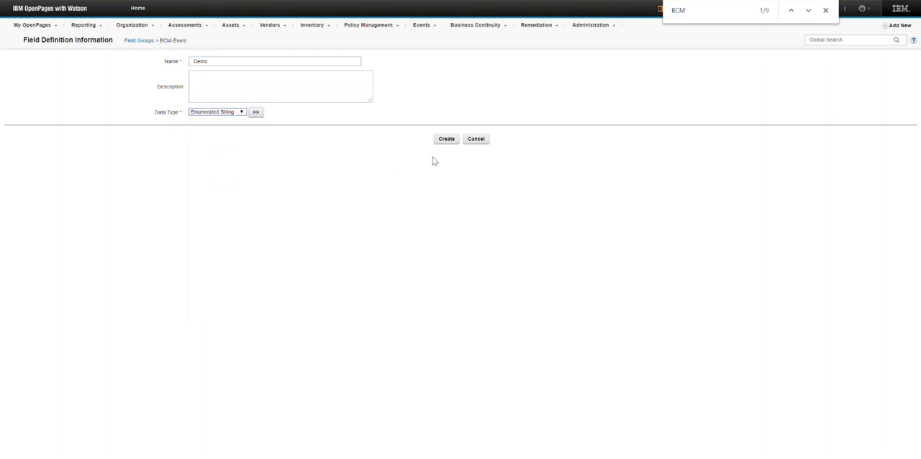
{"action": "left_click", "coordinate": [446, 139]}
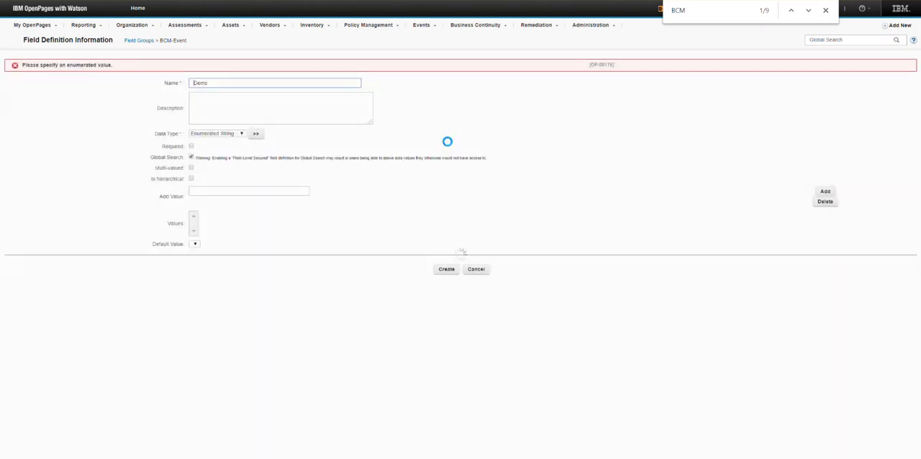
{"action": "left_click", "coordinate": [259, 191]}
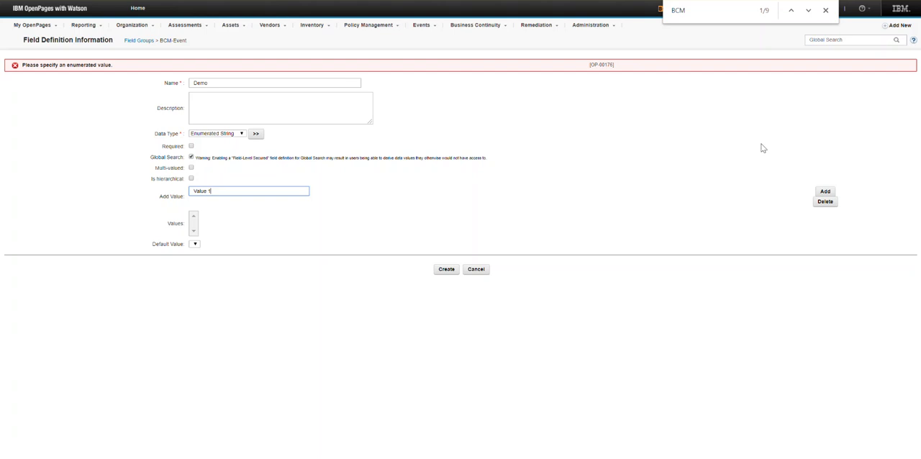
{"action": "left_click", "coordinate": [825, 191]}
{"action": "left_click", "coordinate": [279, 193]}
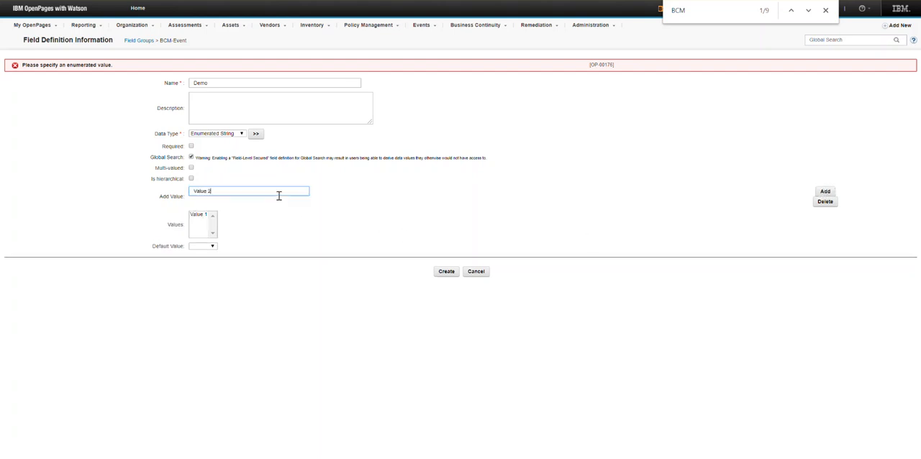
{"action": "left_click", "coordinate": [825, 192]}
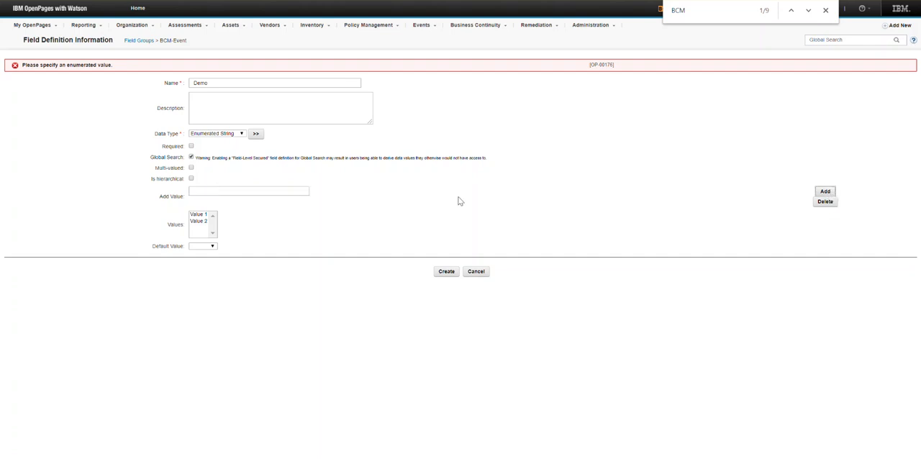
{"action": "left_click", "coordinate": [447, 272]}
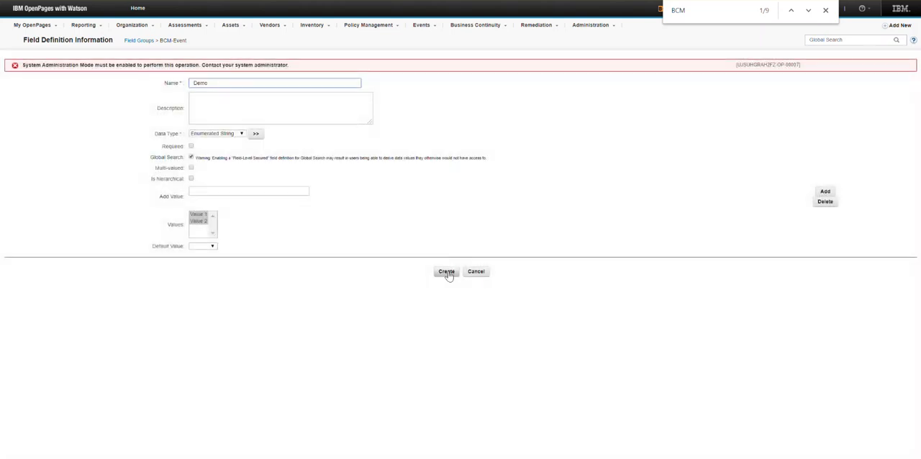
Enable System Admin Mode and create the Demo field definition.
{"action": "left_click", "coordinate": [826, 10]}
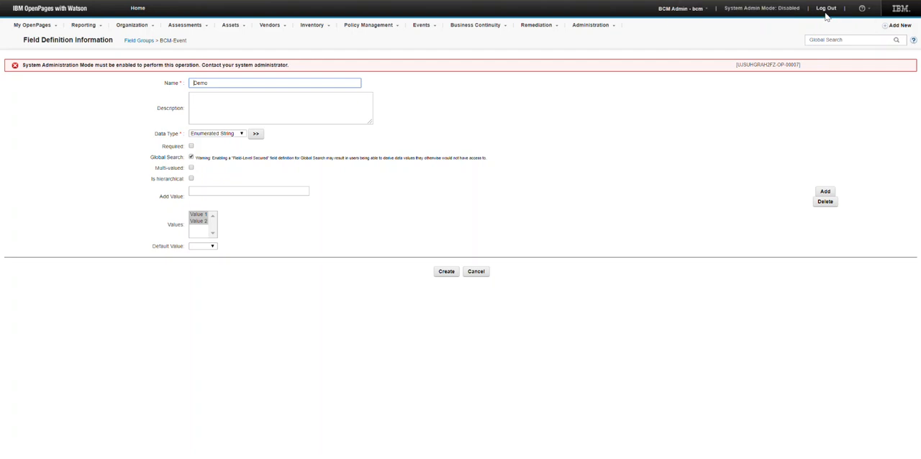
{"action": "left_click", "coordinate": [744, 9]}
{"action": "left_click", "coordinate": [521, 248]}
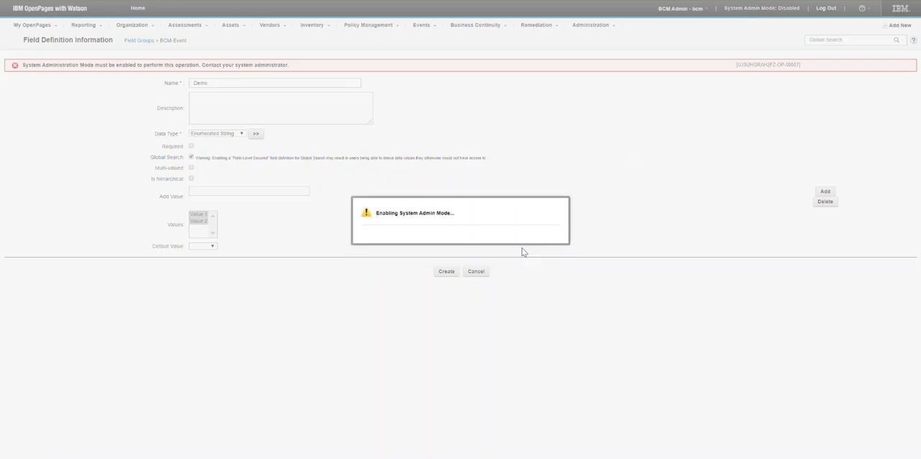
{"action": "left_click", "coordinate": [446, 272]}
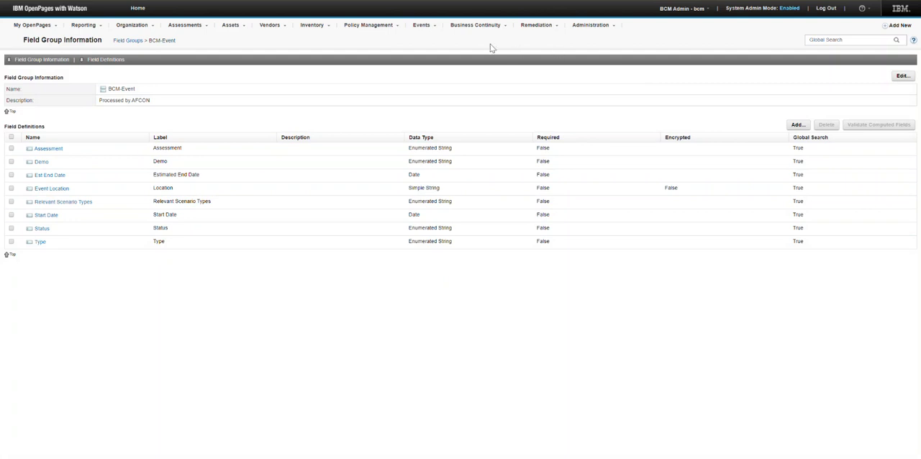
Open the BCEvent object type within the OpenPages BCM Master profile.
{"action": "left_click", "coordinate": [590, 26]}
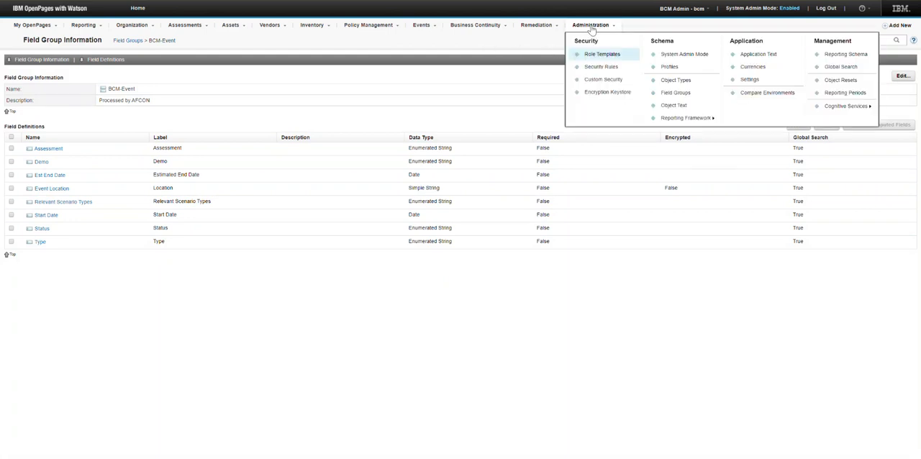
{"action": "left_click", "coordinate": [677, 70]}
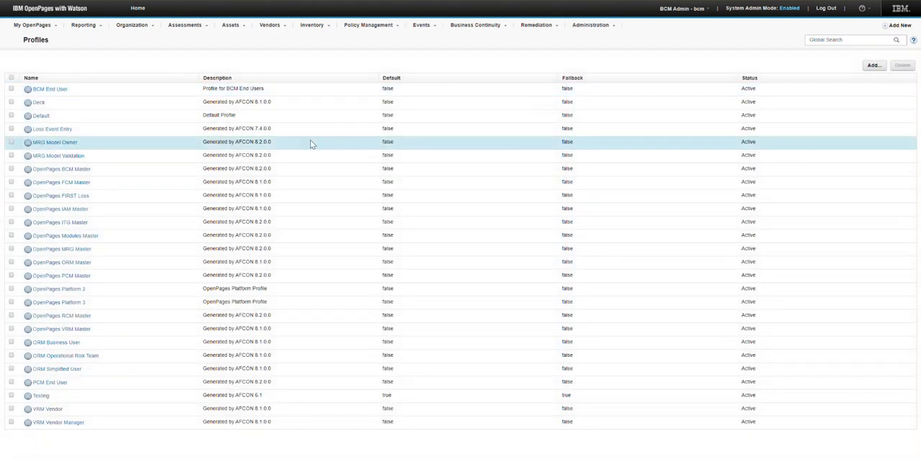
{"action": "left_click", "coordinate": [84, 171]}
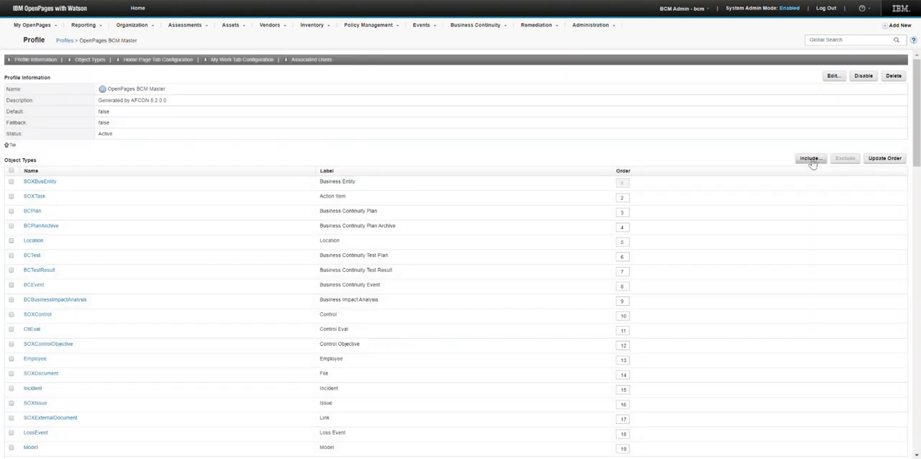
{"action": "left_click", "coordinate": [812, 159]}
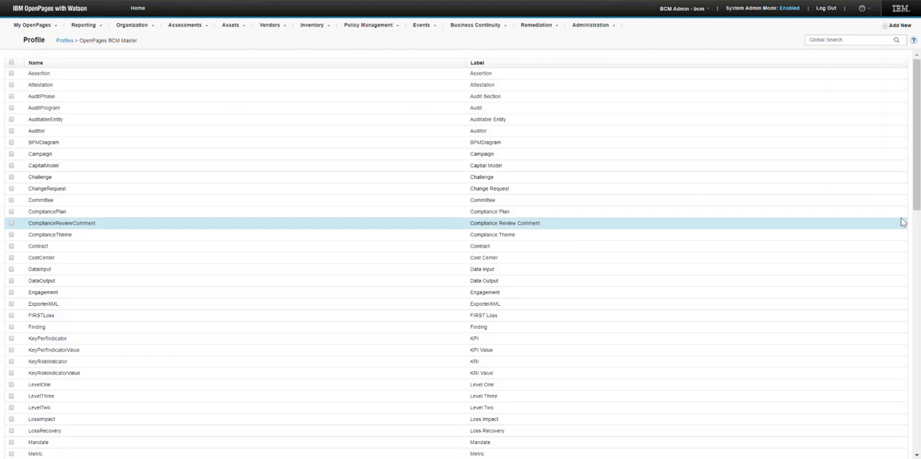
{"action": "left_click", "coordinate": [64, 40]}
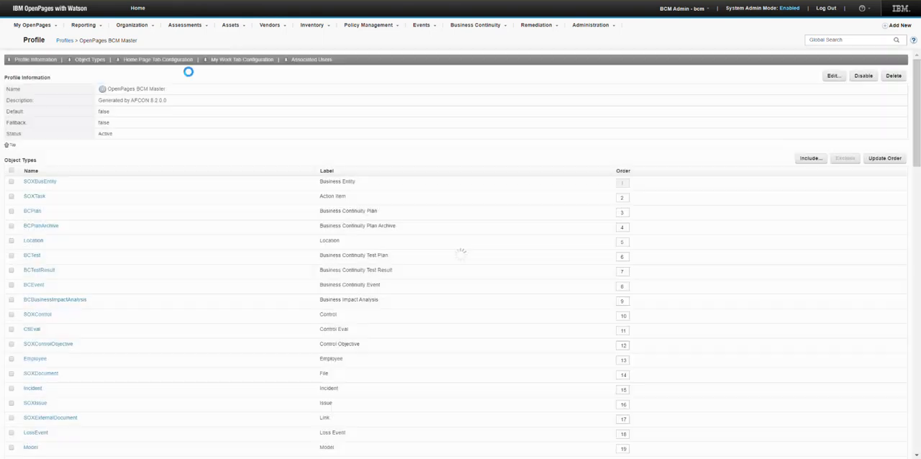
{"action": "key", "text": "ctrl+f"}
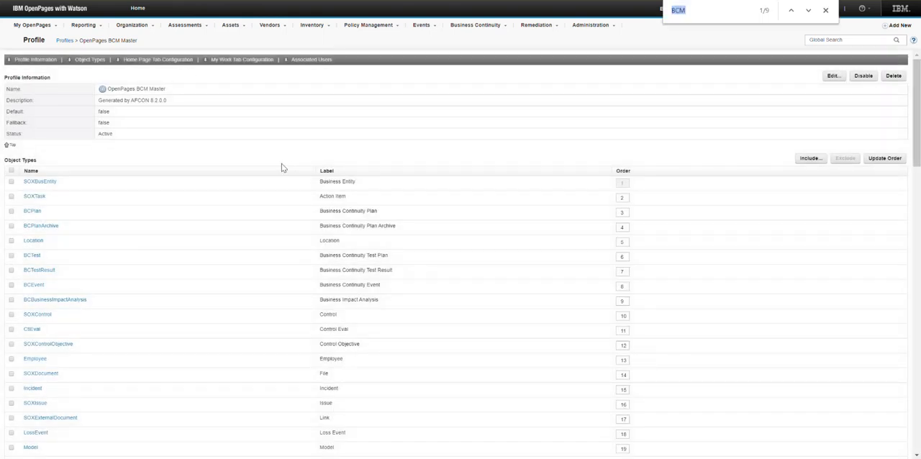
{"action": "left_click", "coordinate": [32, 285]}
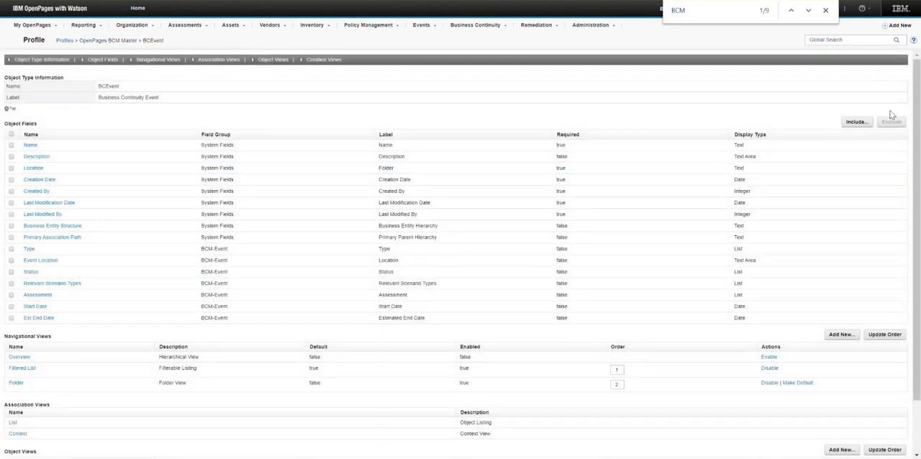
Include the Demo field in the BCEvent object fields of the profile.
{"action": "left_click", "coordinate": [856, 122]}
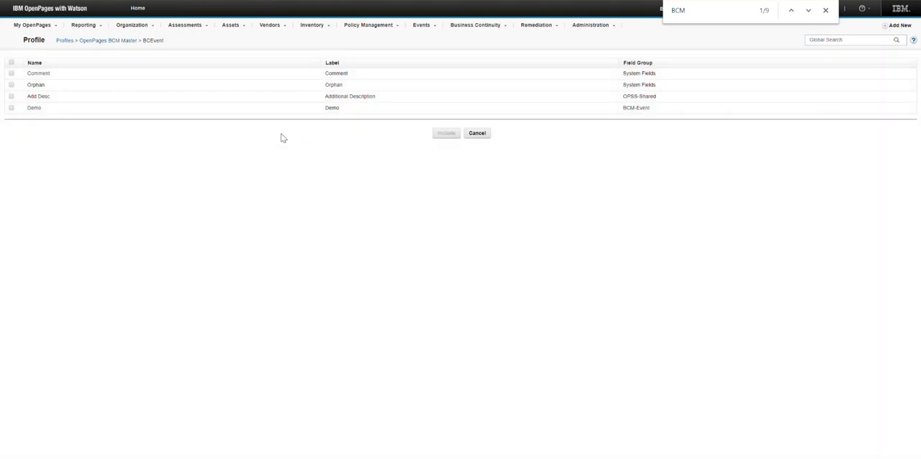
{"action": "left_click", "coordinate": [11, 108]}
{"action": "left_click", "coordinate": [445, 133]}
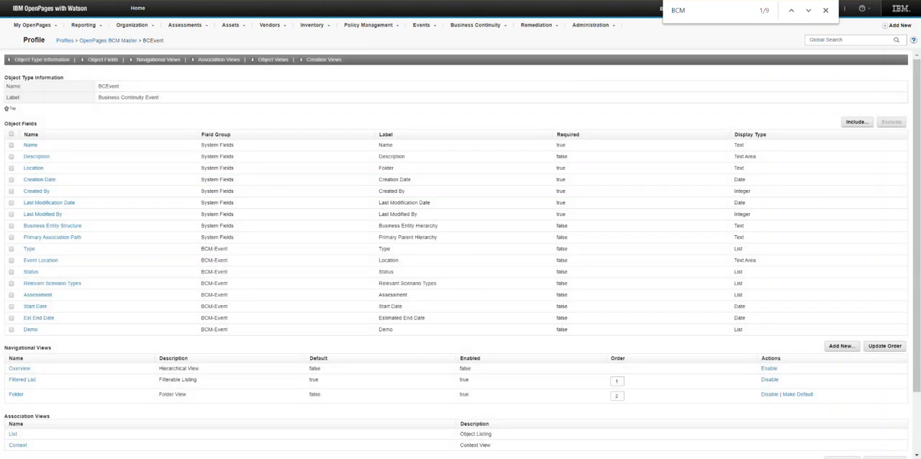
{"action": "left_click", "coordinate": [826, 11]}
{"action": "scroll", "coordinate": [849, 72], "scroll_direction": "down", "scroll_amount": 2}
{"action": "scroll", "coordinate": [869, 123], "scroll_direction": "up", "scroll_amount": 2}
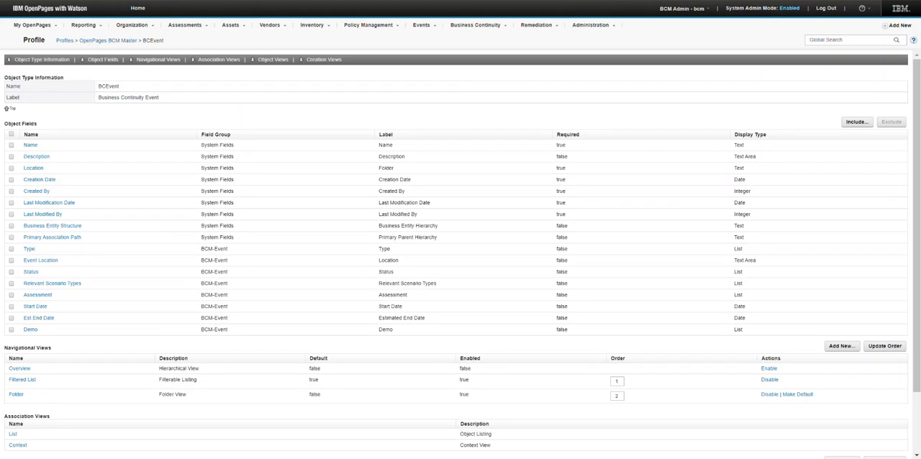
Return to the new interface and add the Demo field to the BCEventDemo view's Demo Section below Estimated End Date.
{"action": "key", "text": "BackSpace"}
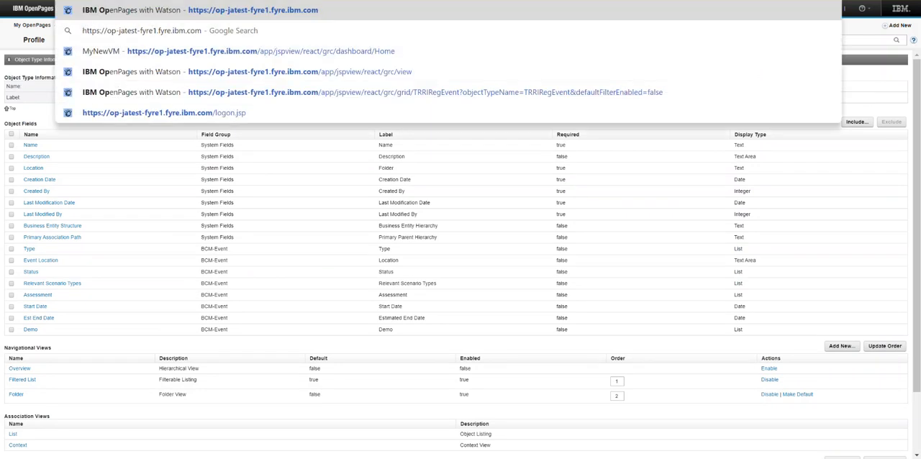
{"action": "key", "text": "Return"}
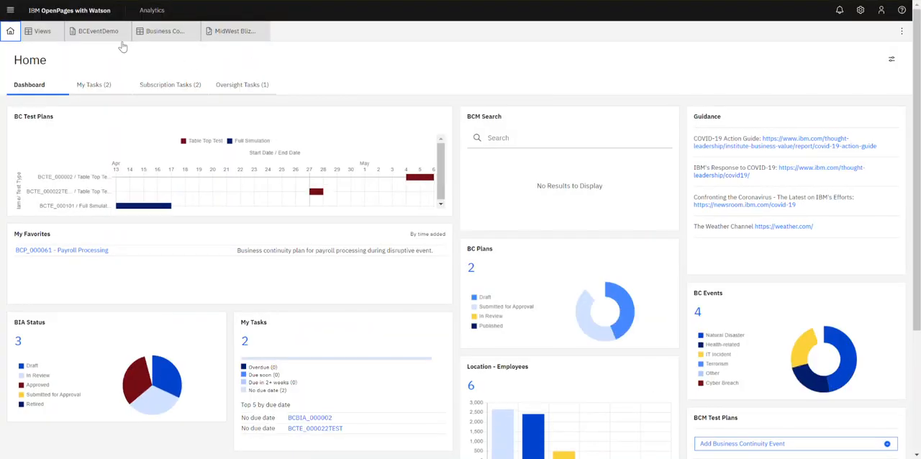
{"action": "left_click", "coordinate": [98, 33]}
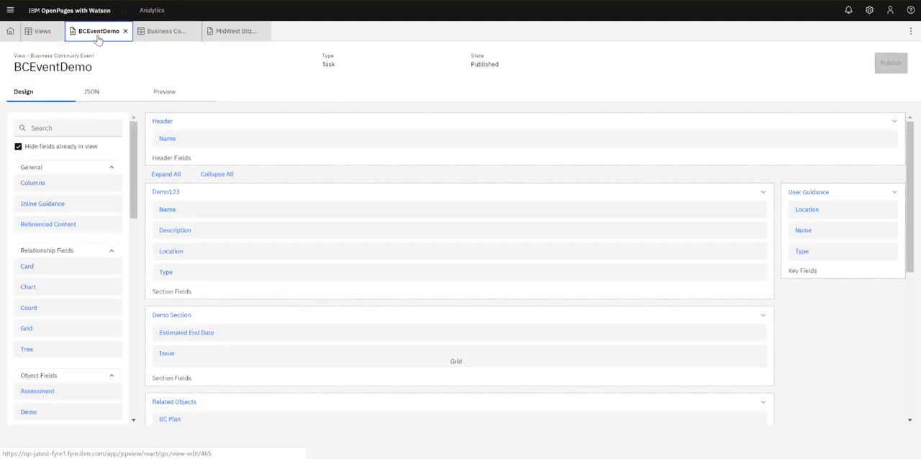
{"action": "scroll", "coordinate": [135, 193], "scroll_direction": "down", "scroll_amount": 1}
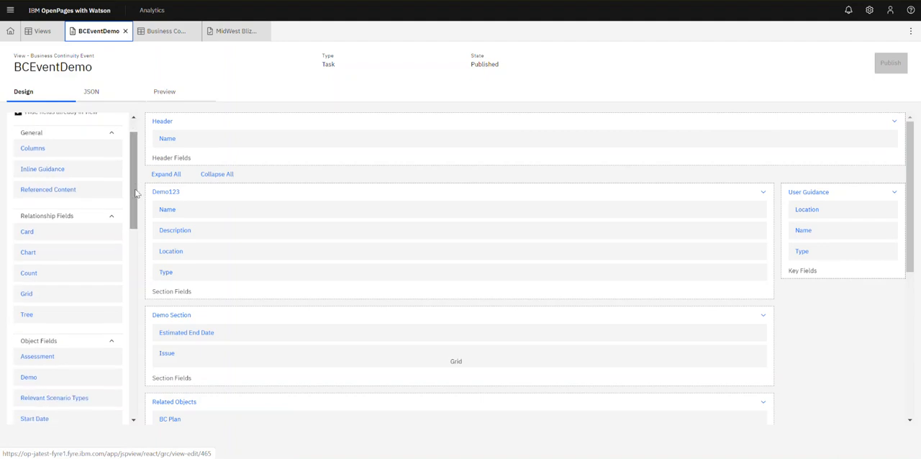
{"action": "left_click_drag", "start_coordinate": [40, 377], "coordinate": [263, 353]}
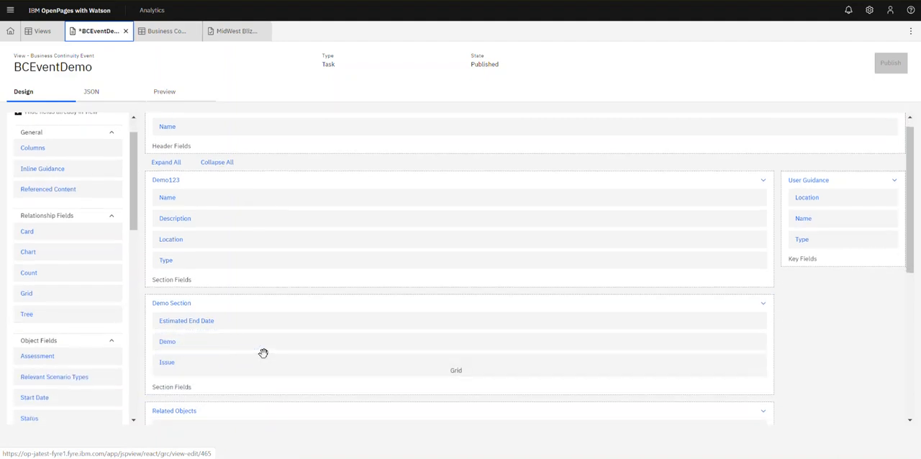
Open the Demo field's properties and set its color values to red for Value 1 and green for Value 2.
{"action": "left_click", "coordinate": [173, 345]}
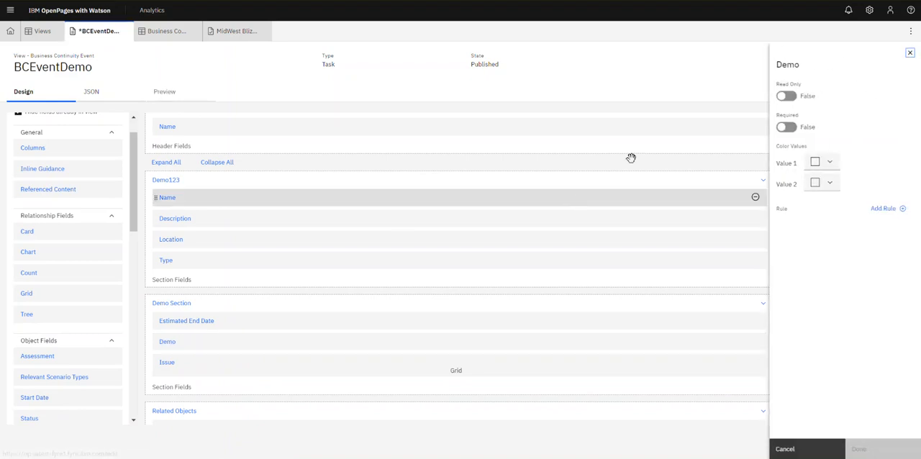
{"action": "left_click", "coordinate": [815, 162]}
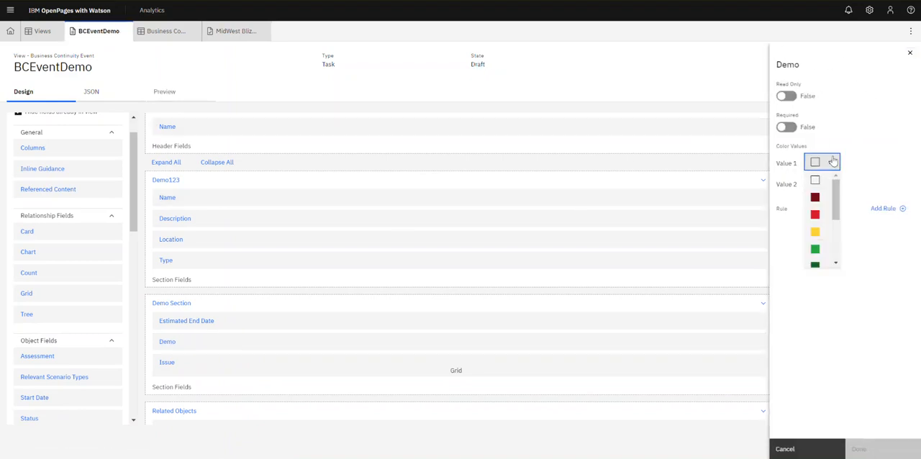
{"action": "left_click", "coordinate": [816, 214]}
{"action": "left_click", "coordinate": [816, 184]}
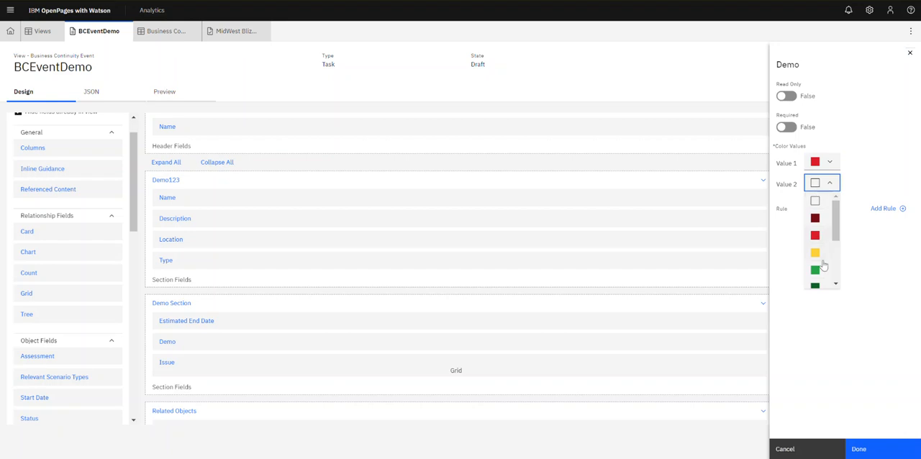
{"action": "left_click", "coordinate": [815, 269]}
{"action": "left_click", "coordinate": [787, 96]}
{"action": "left_click", "coordinate": [787, 97]}
{"action": "left_click", "coordinate": [787, 129]}
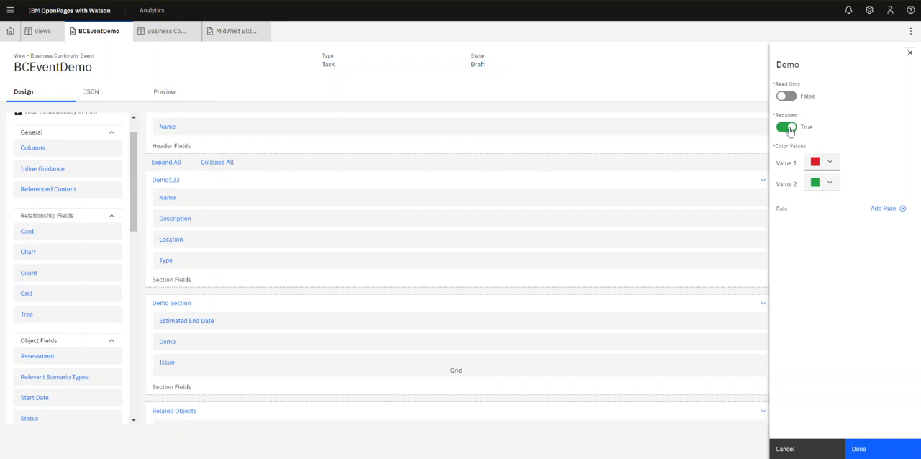
{"action": "left_click", "coordinate": [790, 131]}
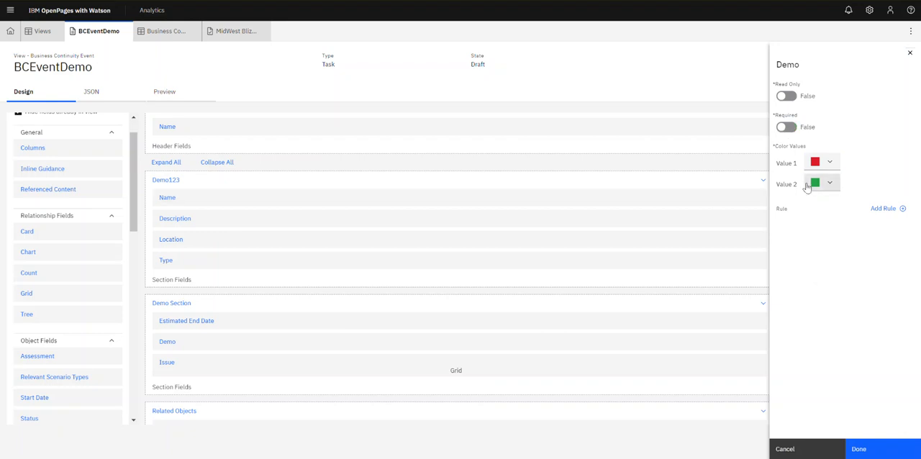
{"action": "left_click", "coordinate": [887, 209]}
{"action": "left_click", "coordinate": [860, 106]}
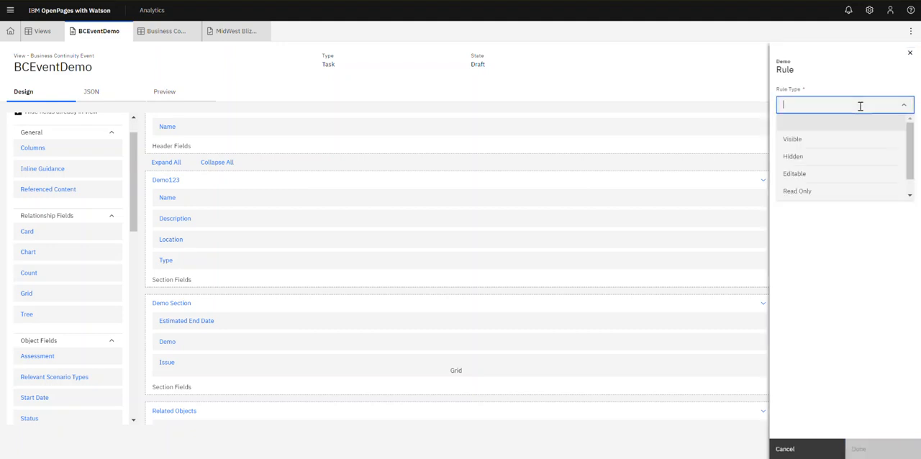
{"action": "left_click", "coordinate": [847, 141]}
{"action": "left_click", "coordinate": [846, 142]}
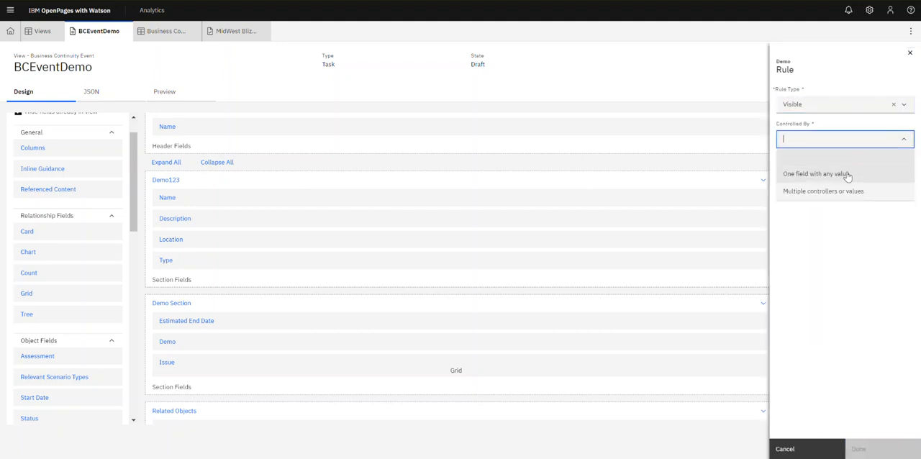
{"action": "left_click", "coordinate": [867, 236]}
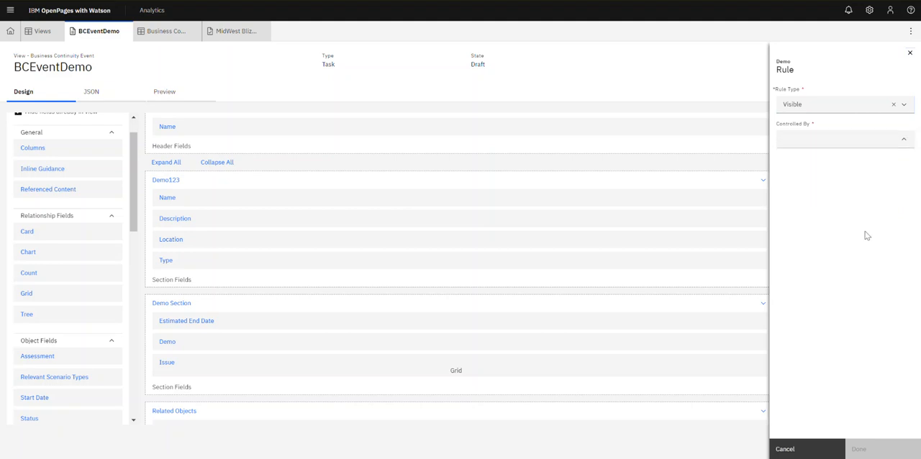
{"action": "left_click", "coordinate": [897, 140]}
{"action": "left_click", "coordinate": [852, 105]}
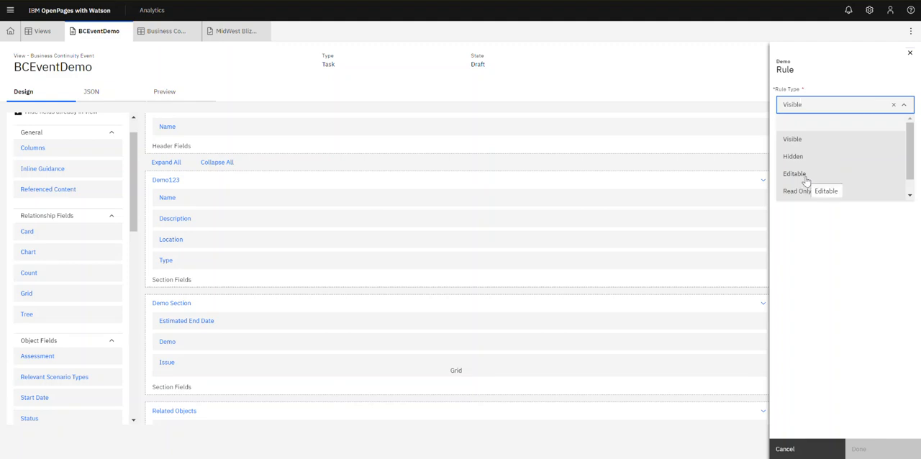
{"action": "left_click", "coordinate": [853, 281]}
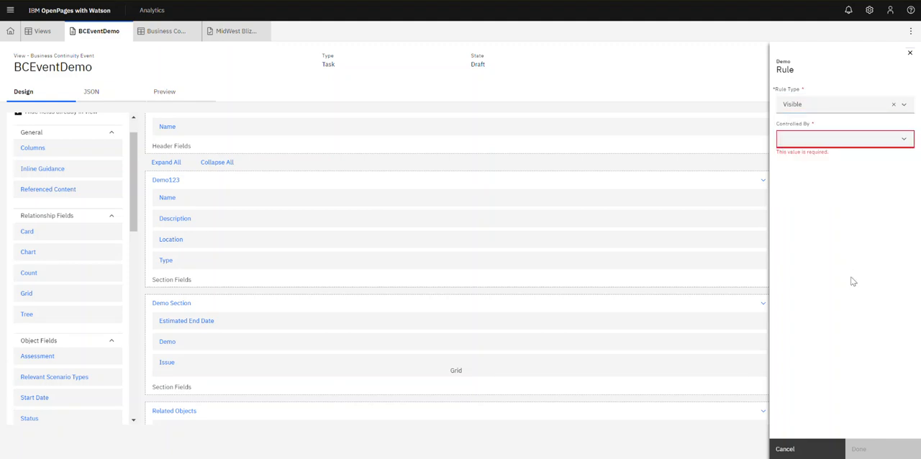
{"action": "left_click", "coordinate": [812, 451]}
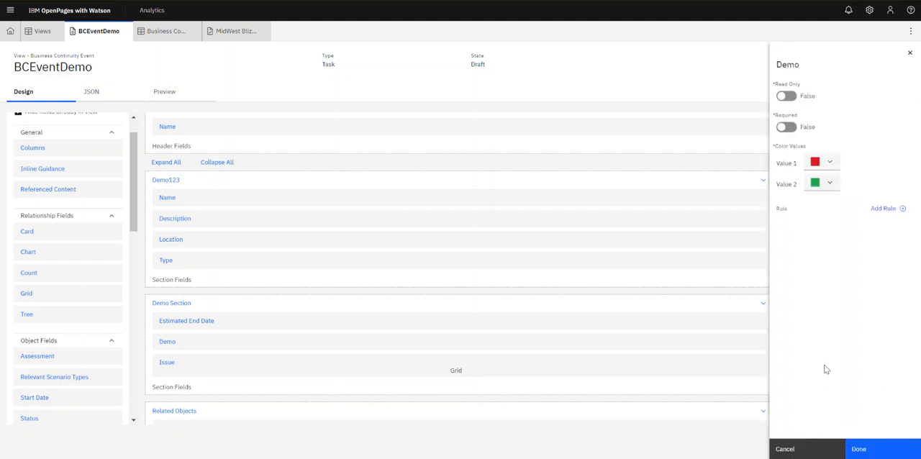
Apply the Demo field settings and try to publish the BCEventDemo view.
{"action": "left_click", "coordinate": [875, 449]}
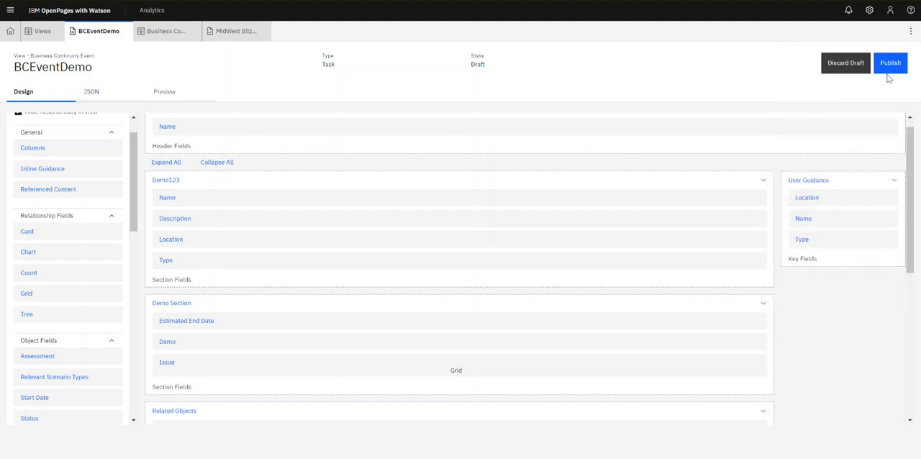
{"action": "left_click", "coordinate": [889, 69]}
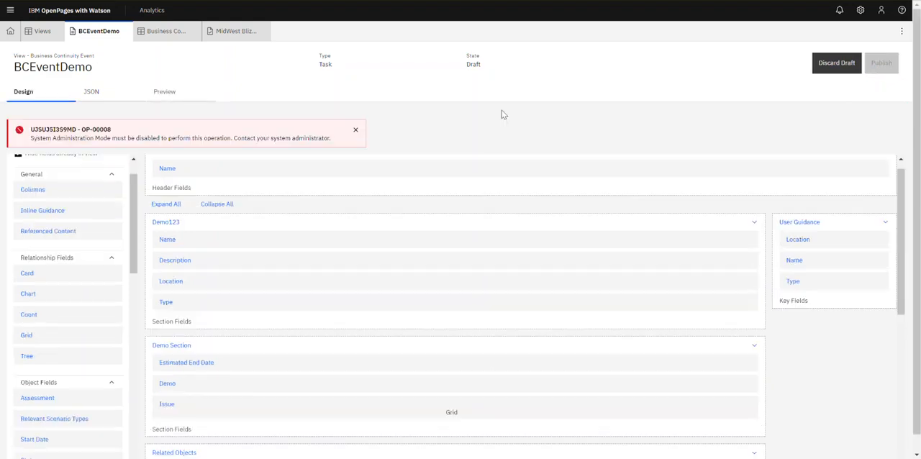
Disable System Admin Mode and publish the BCEventDemo view.
{"action": "left_click", "coordinate": [886, 24]}
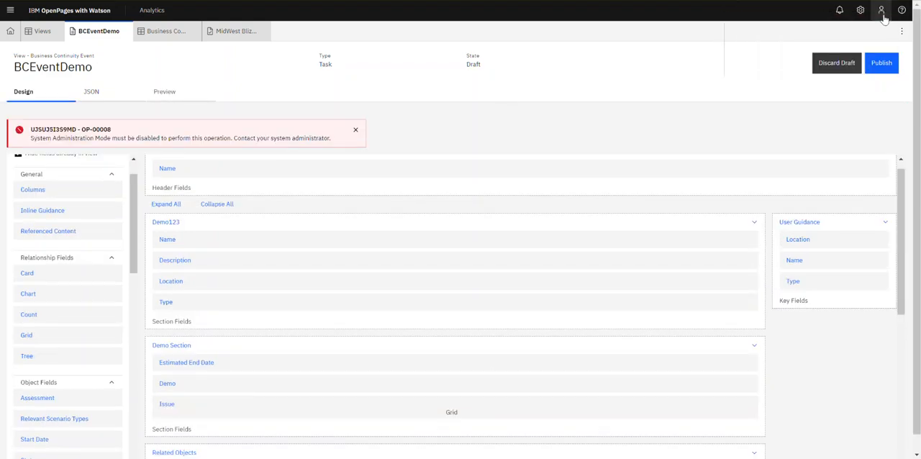
{"action": "left_click", "coordinate": [881, 10]}
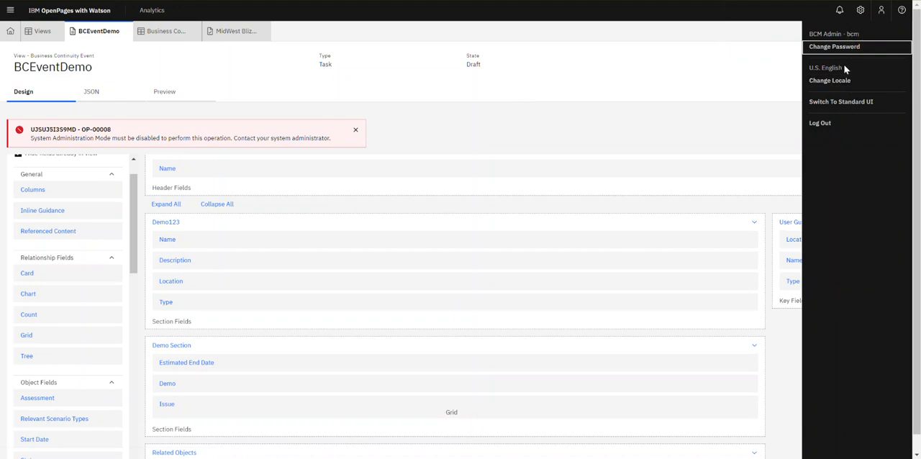
{"action": "left_click", "coordinate": [859, 10]}
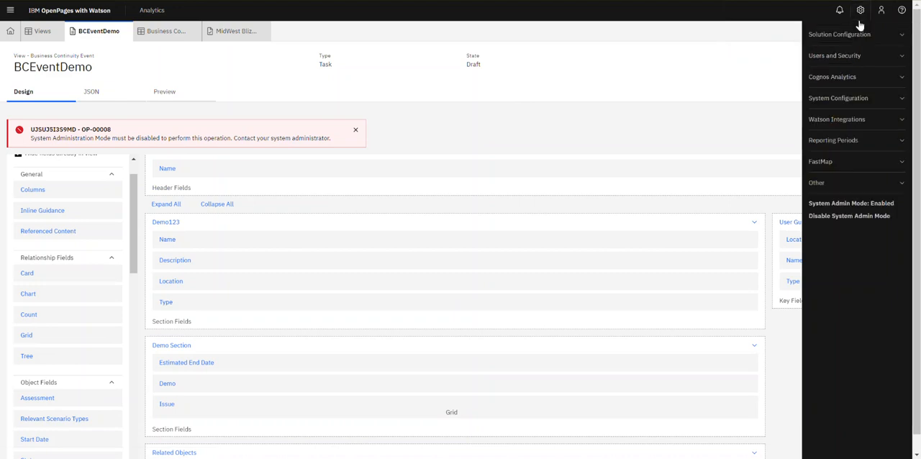
{"action": "left_click", "coordinate": [859, 216]}
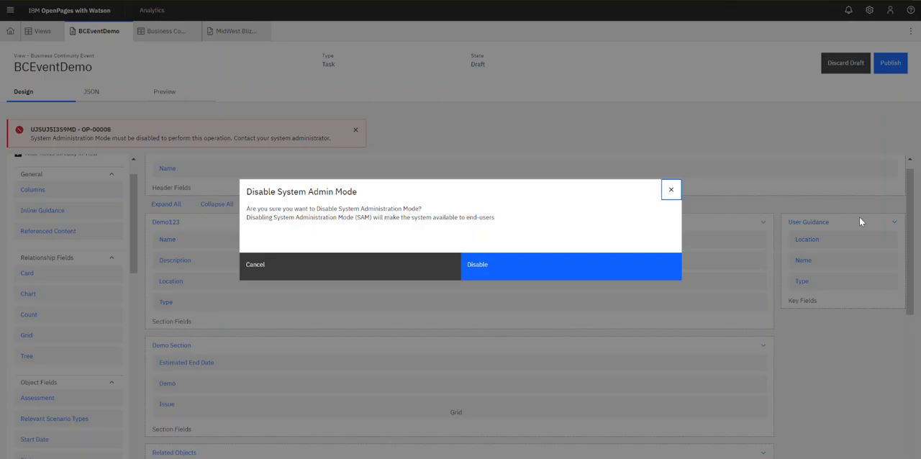
{"action": "left_click", "coordinate": [716, 225]}
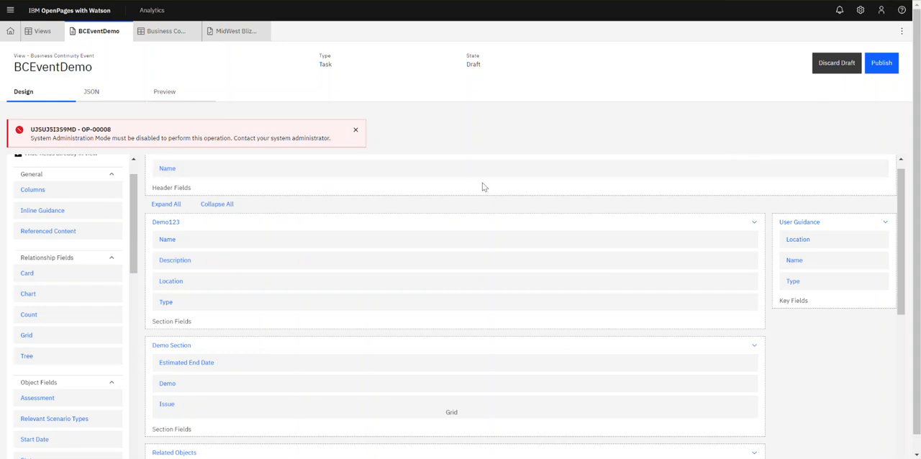
{"action": "left_click", "coordinate": [889, 64]}
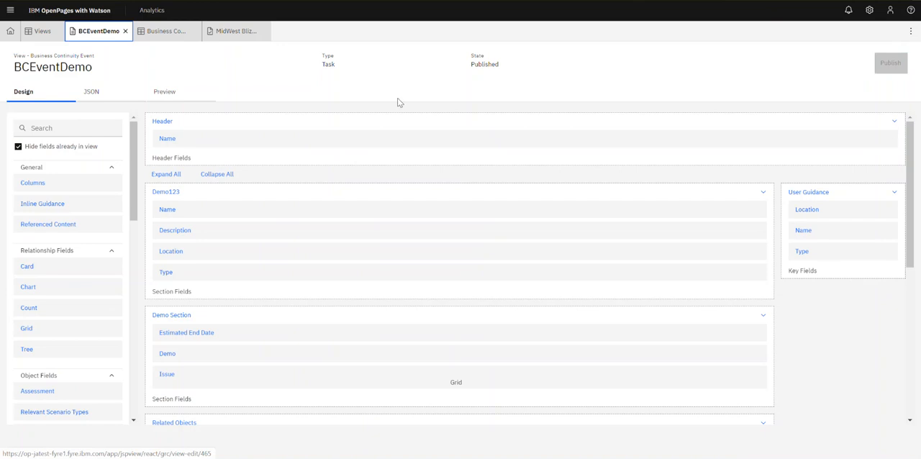
Set the Demo field of the MidWest Blizzard- January 2019 event to Value 1 and save the record.
{"action": "left_click", "coordinate": [233, 39]}
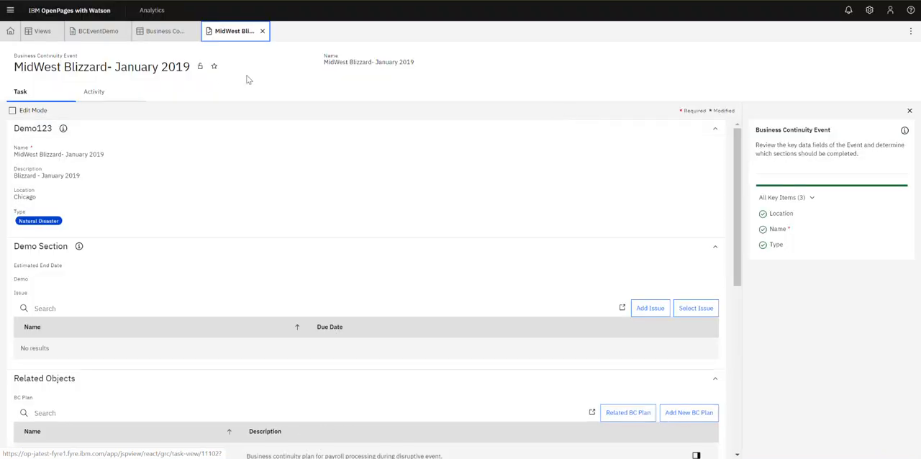
{"action": "left_click", "coordinate": [33, 281]}
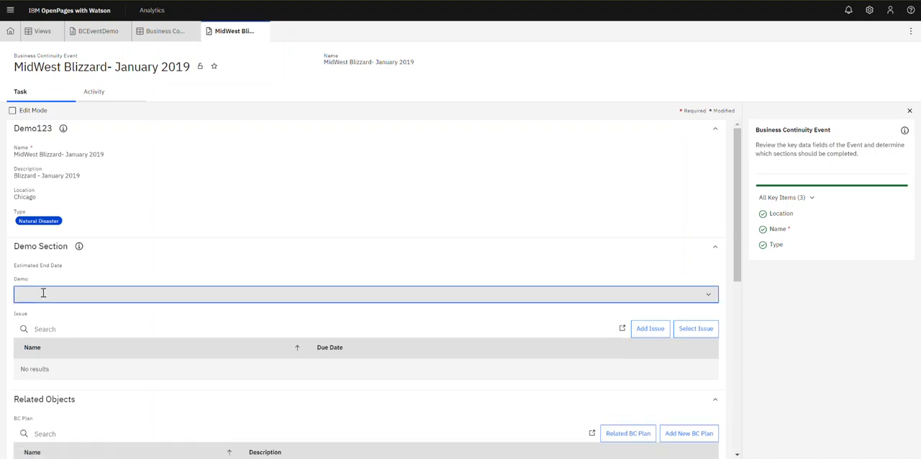
{"action": "left_click", "coordinate": [42, 295]}
{"action": "left_click", "coordinate": [41, 328]}
{"action": "left_click", "coordinate": [803, 324]}
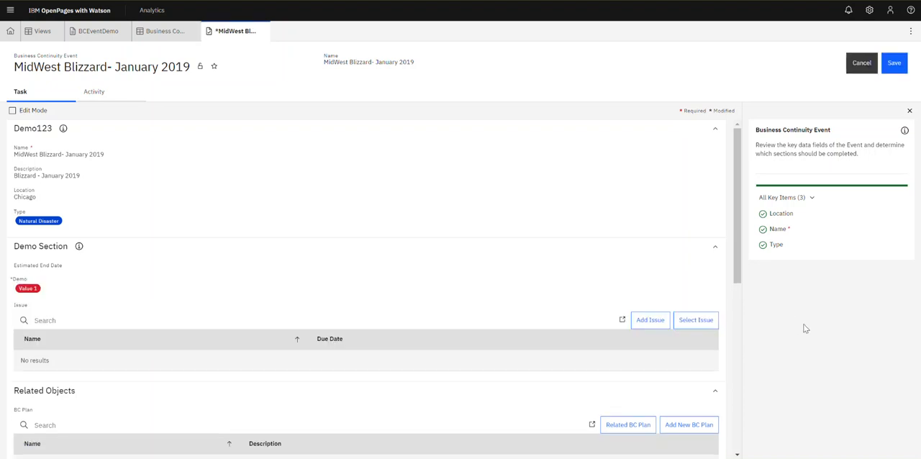
{"action": "left_click", "coordinate": [899, 65]}
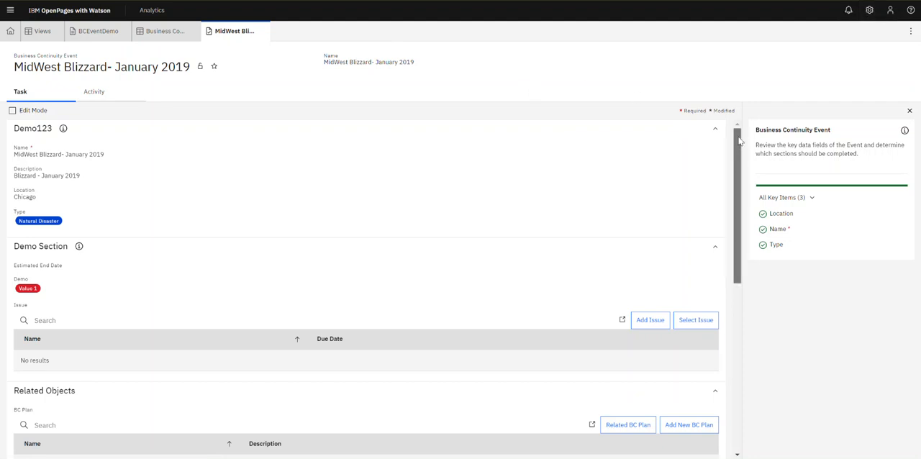
Return to the BCEventDemo view design.
{"action": "left_click_drag", "start_coordinate": [739, 137], "coordinate": [735, 117]}
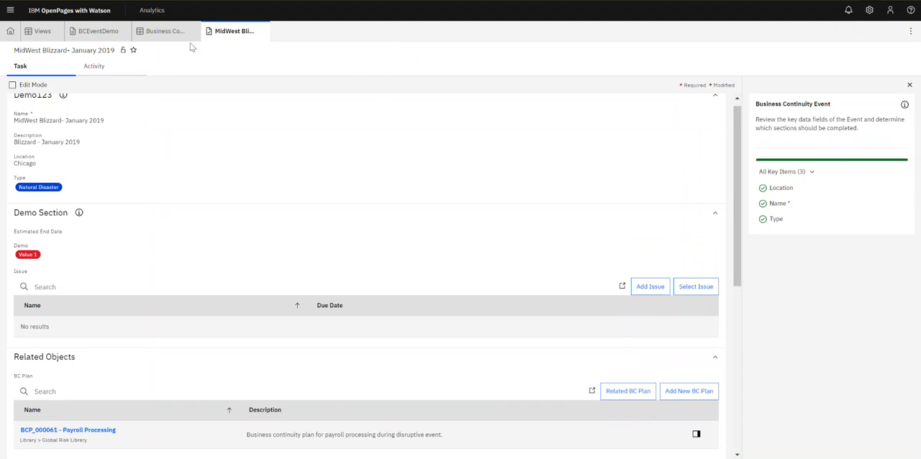
{"action": "left_click", "coordinate": [96, 41]}
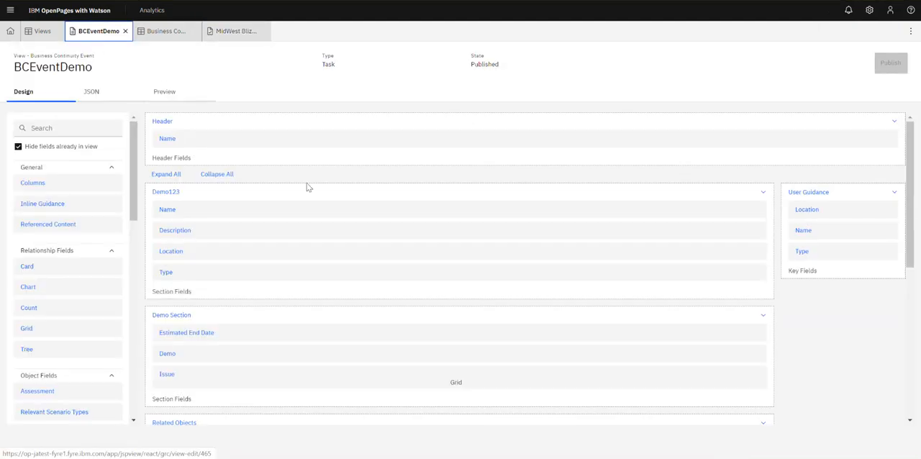